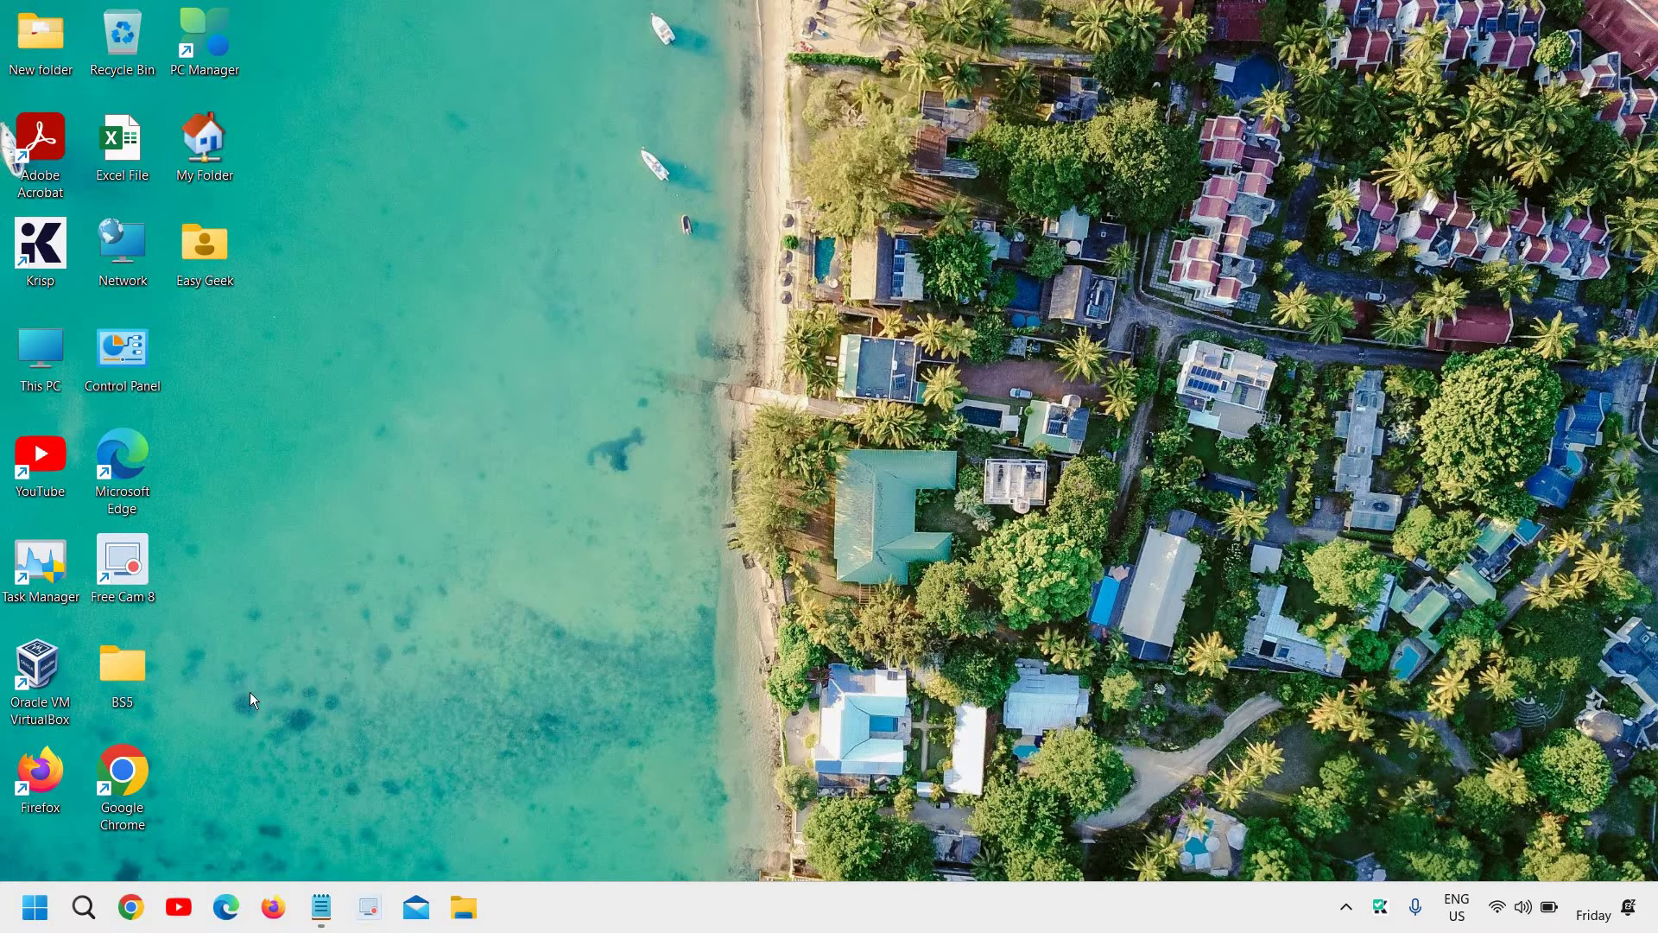
Launch Microsoft Clipchamp from the Start menu's All apps list.
left_click(36, 907)
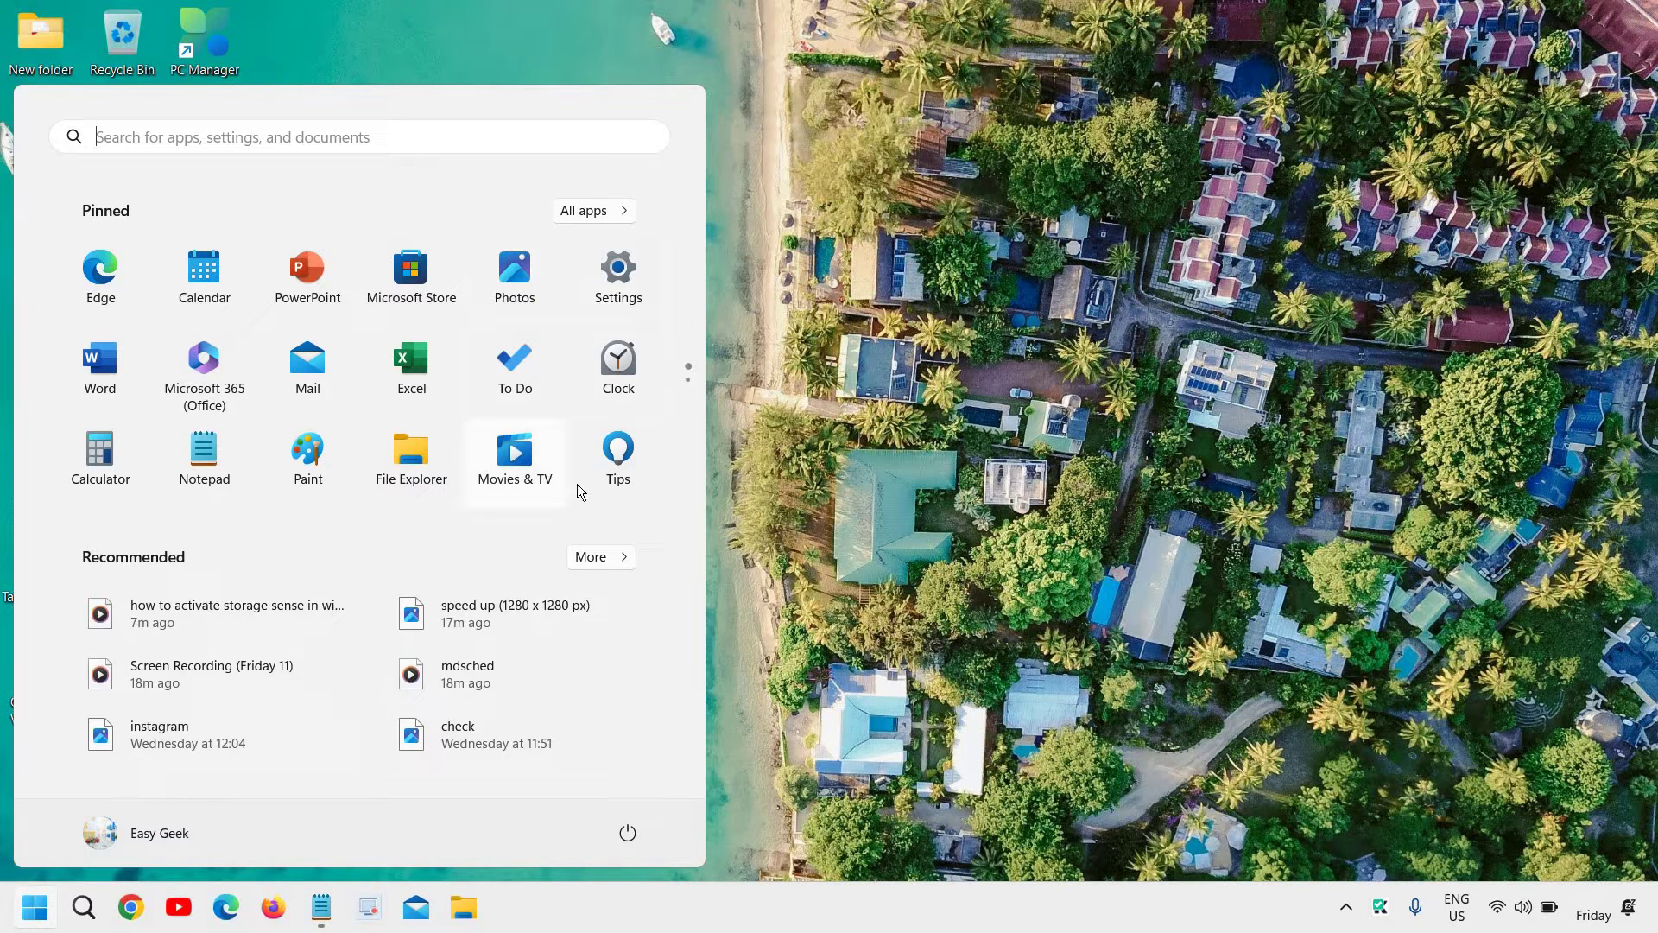
left_click(596, 216)
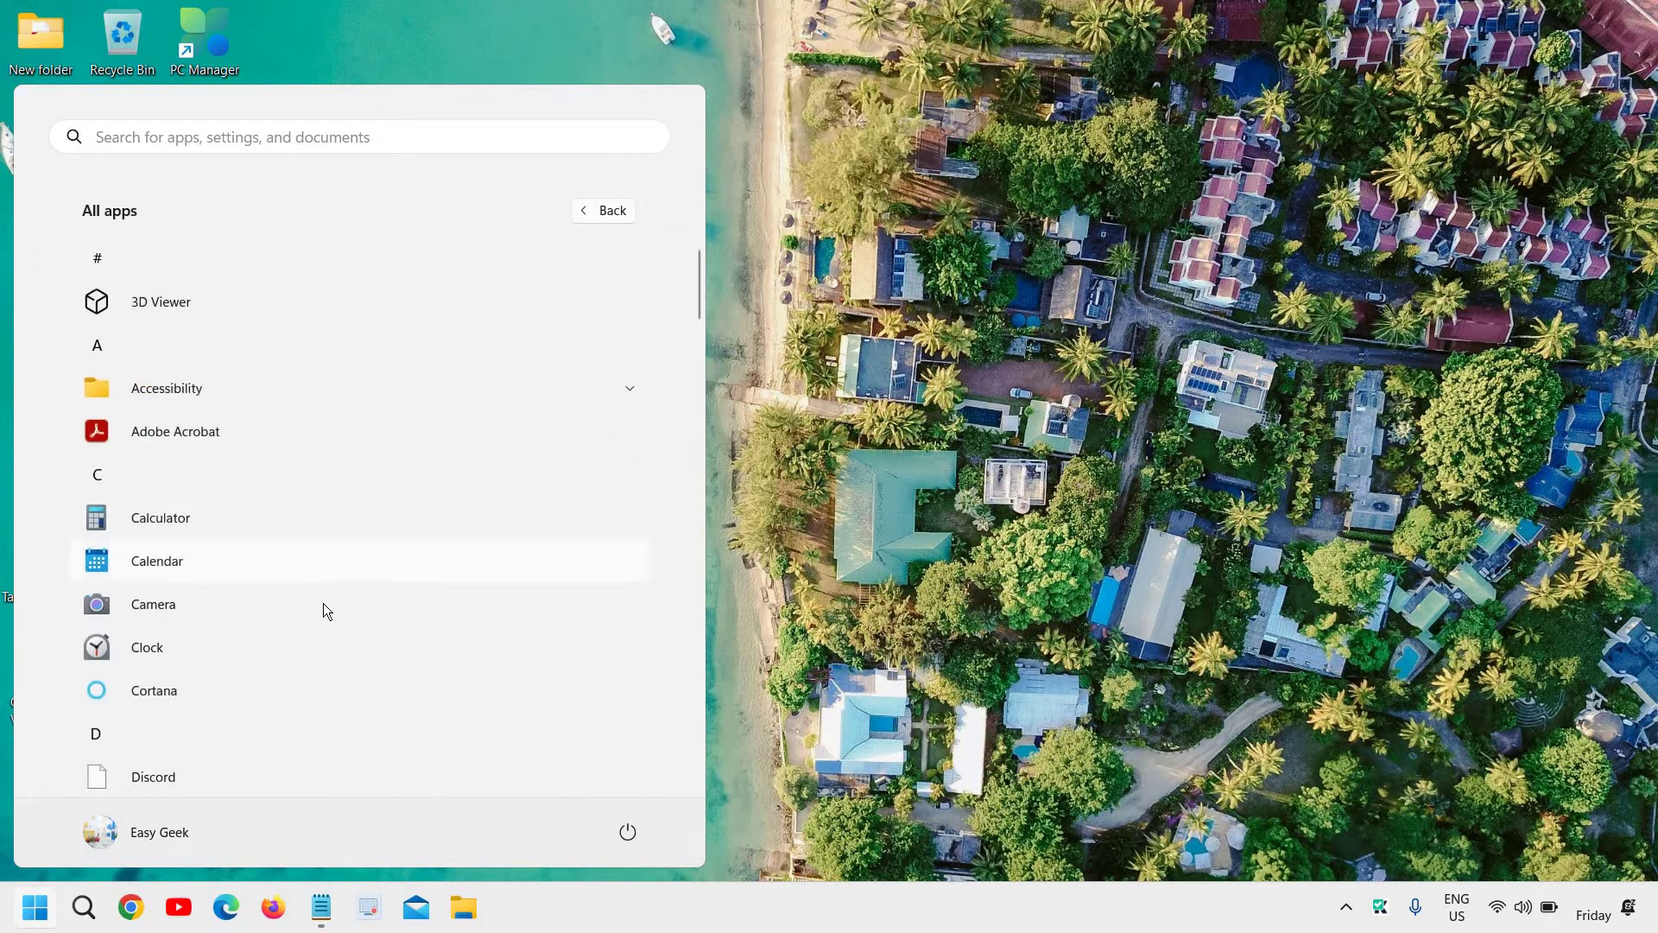
scroll(181, 684, "down", 8)
scroll(179, 684, "down", 15)
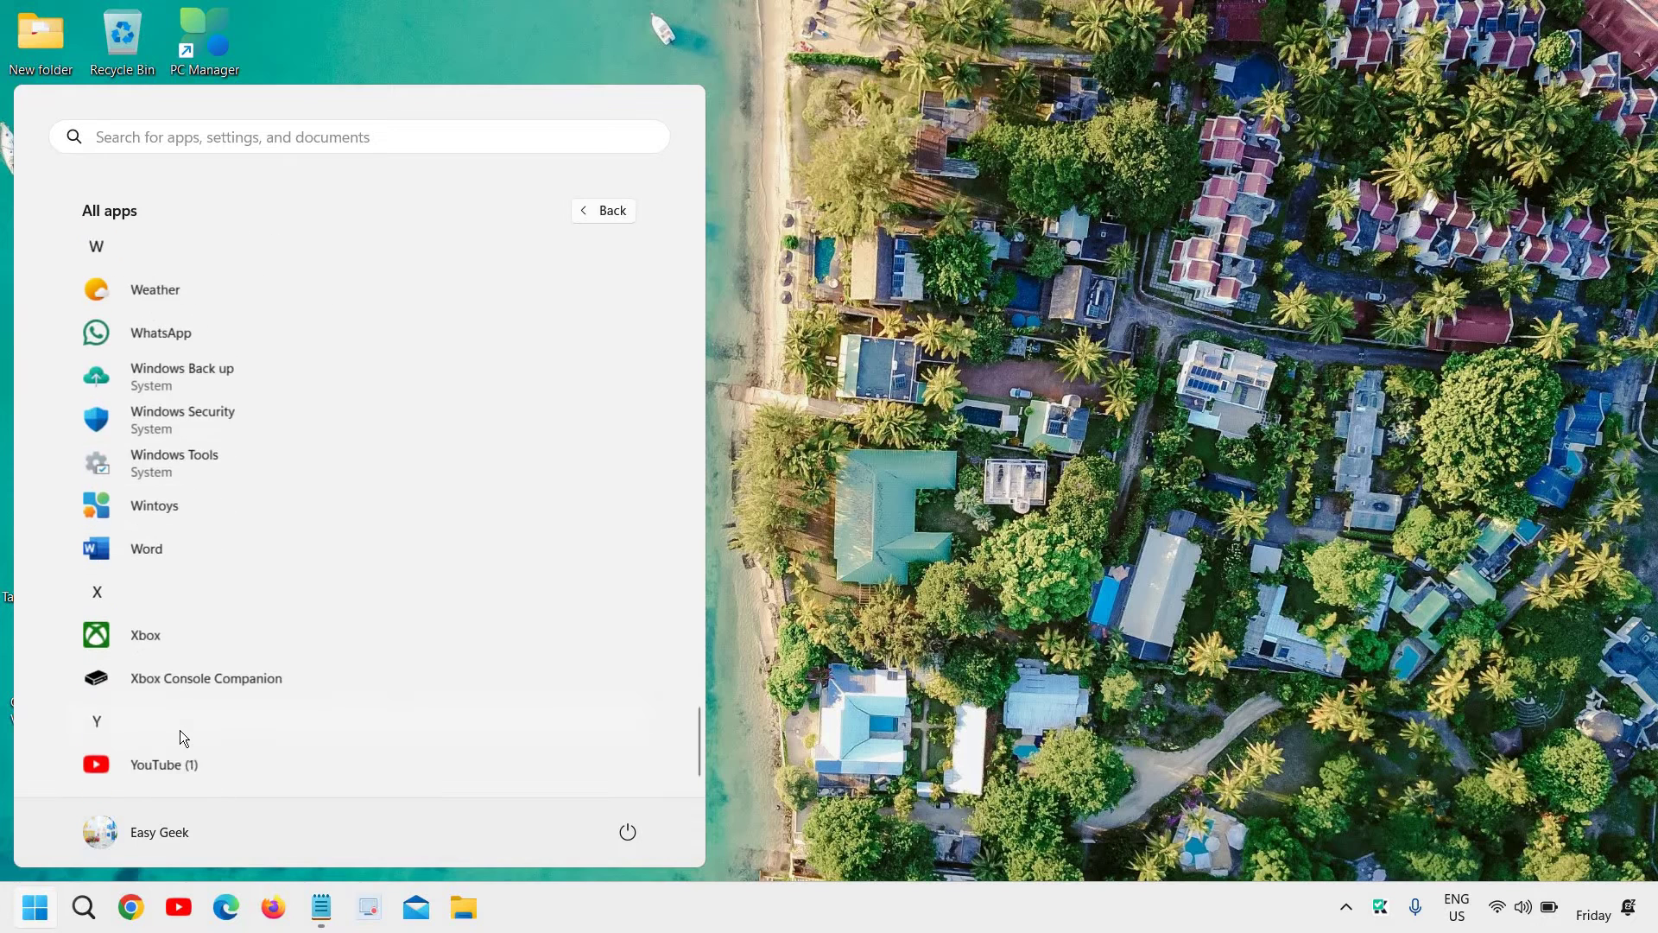
scroll(171, 608, "up", 5)
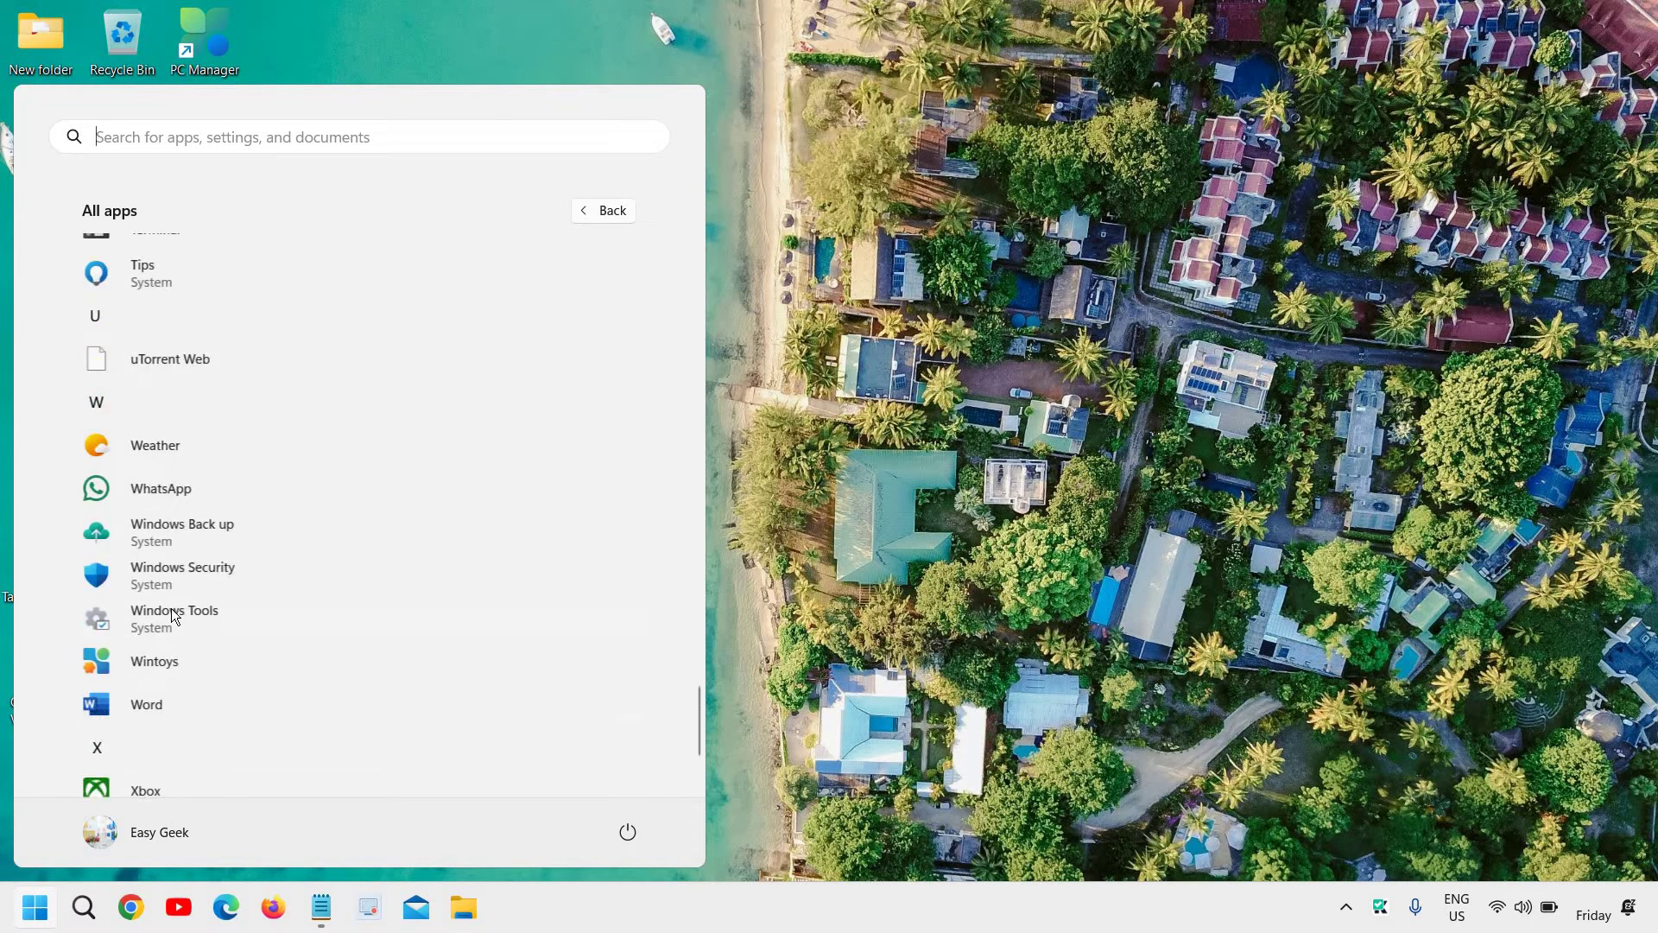
scroll(172, 608, "up", 7)
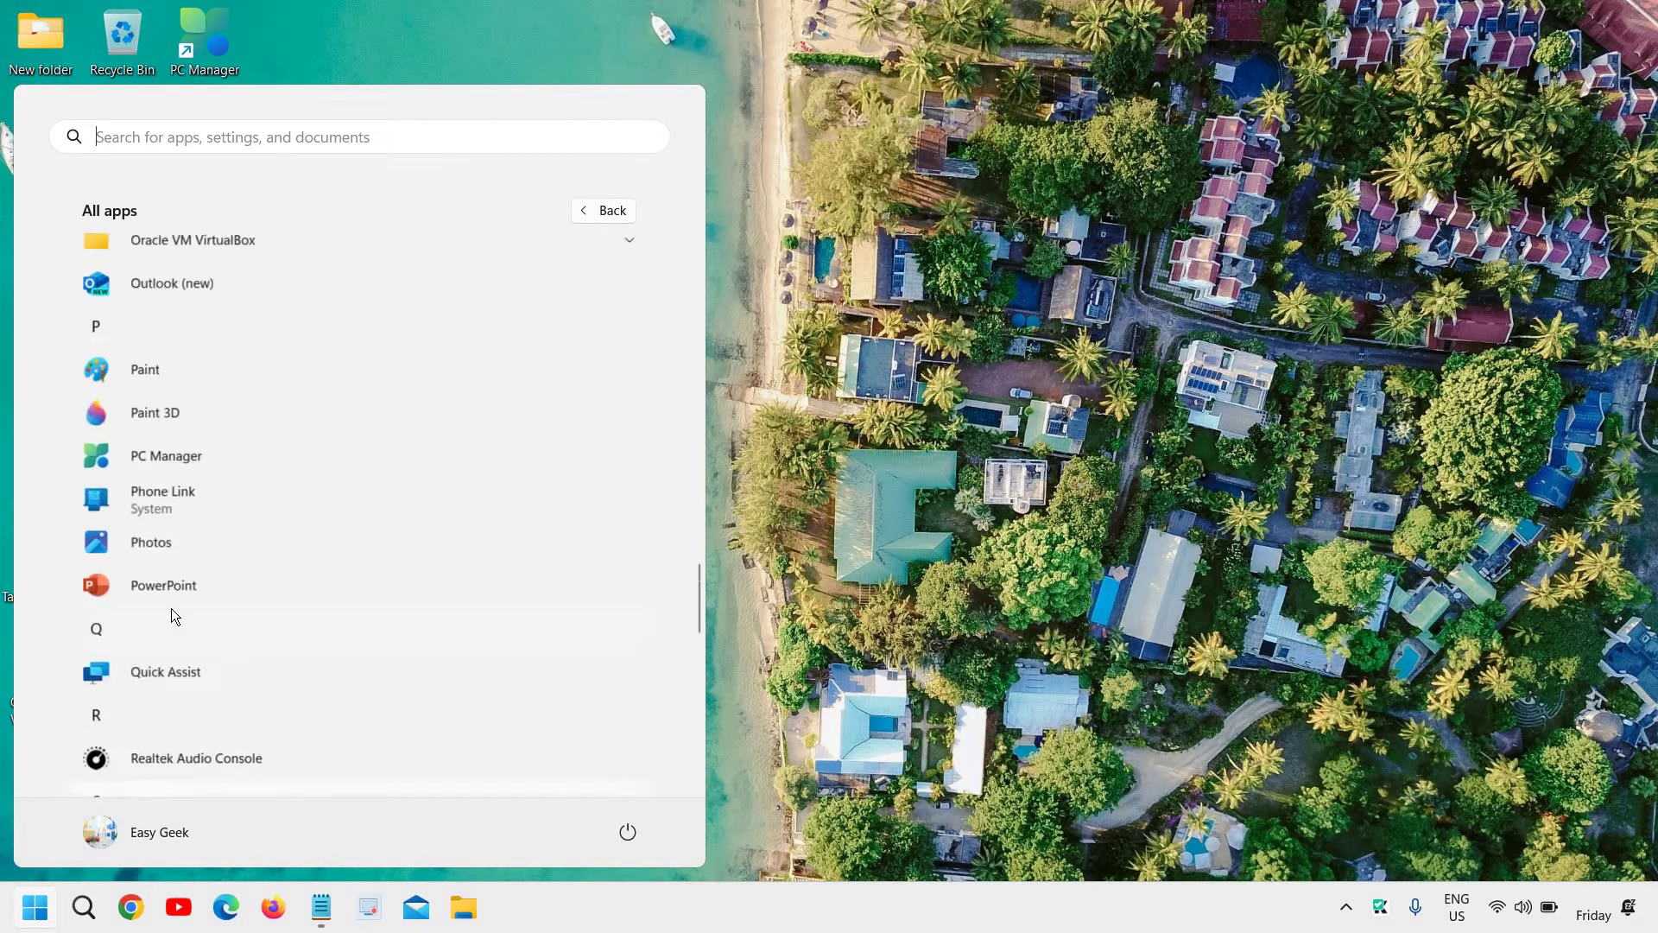
scroll(172, 608, "down", 6)
scroll(172, 607, "down", 5)
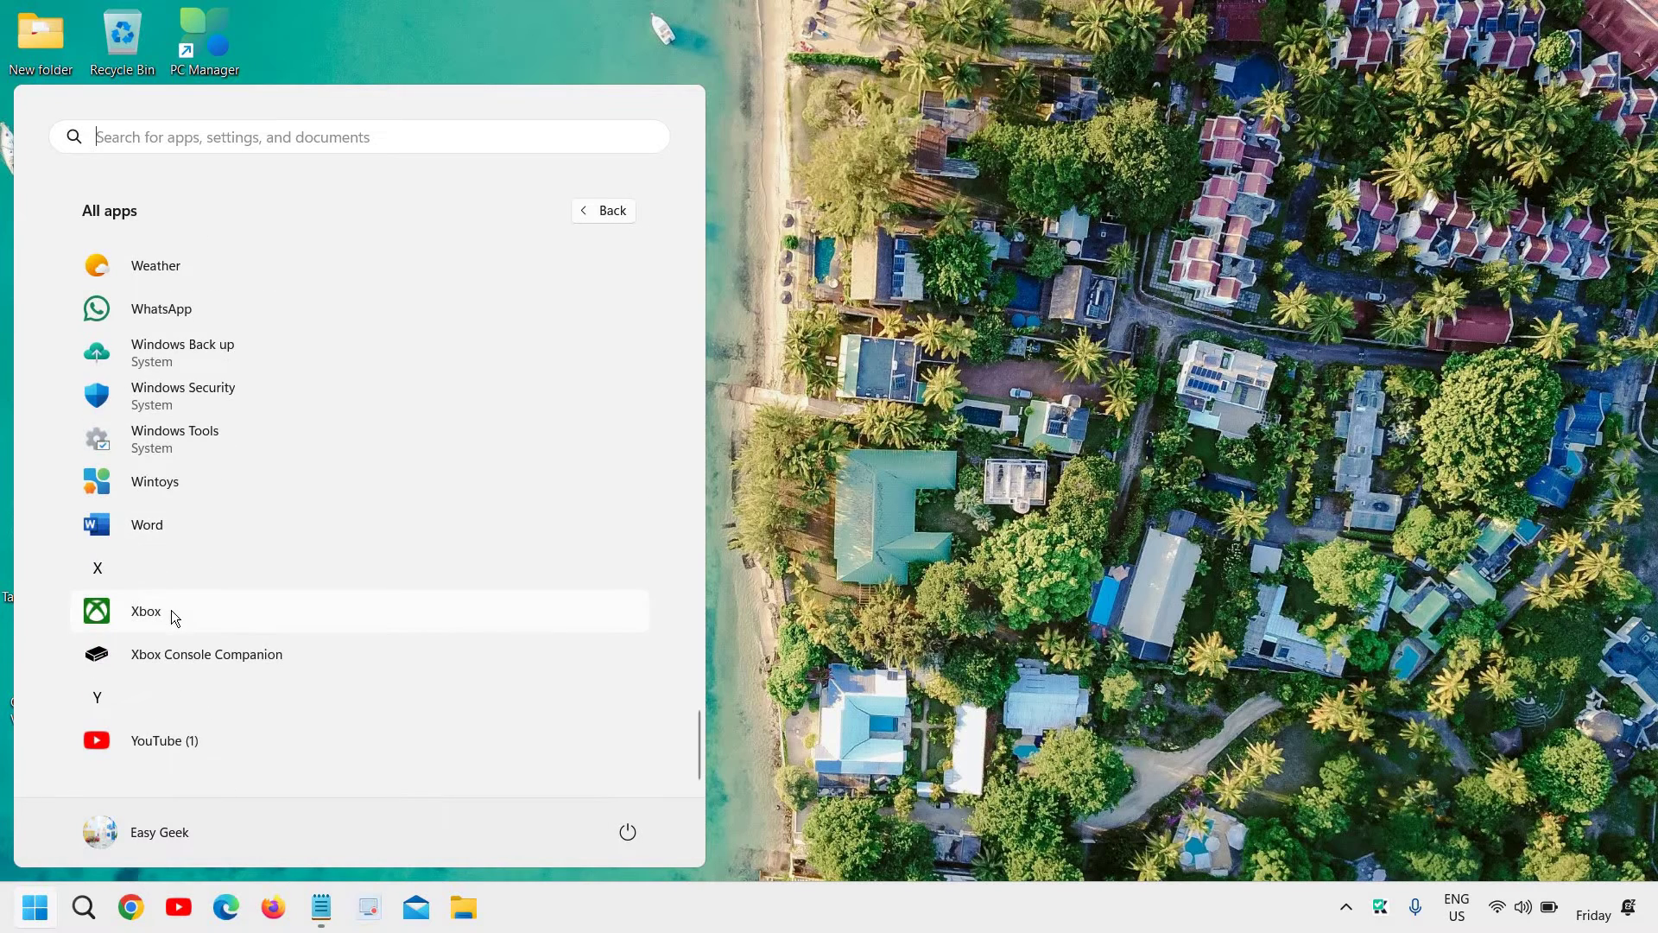
scroll(171, 610, "up", 5)
scroll(171, 610, "up", 7)
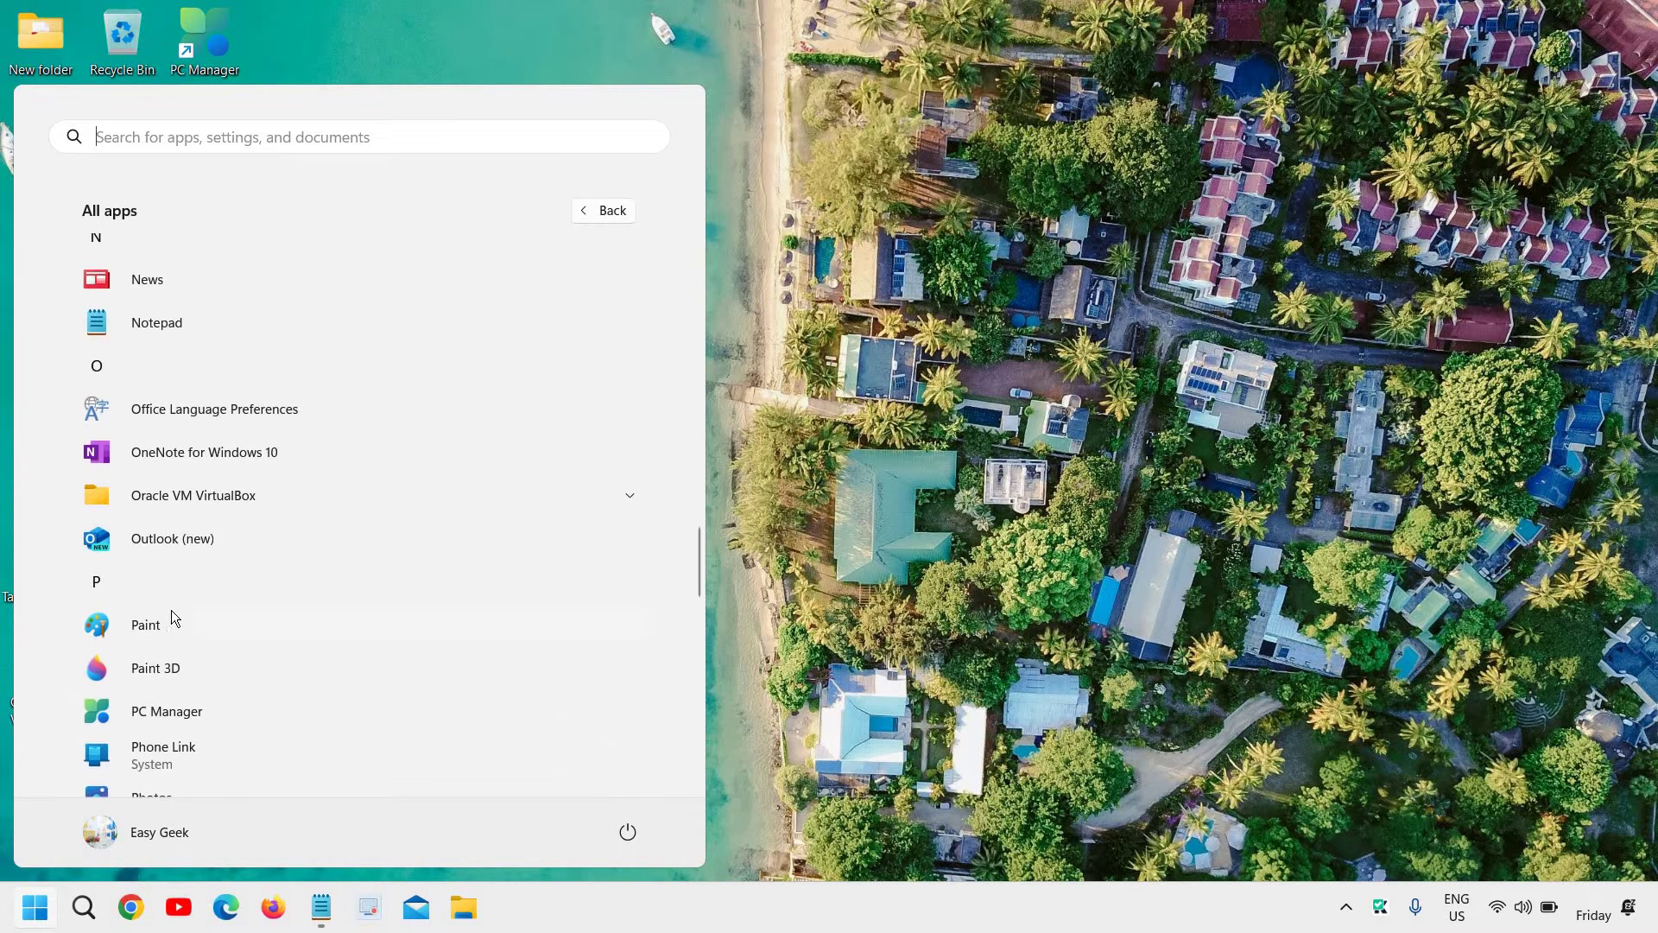
scroll(192, 589, "up", 4)
scroll(221, 483, "up", 4)
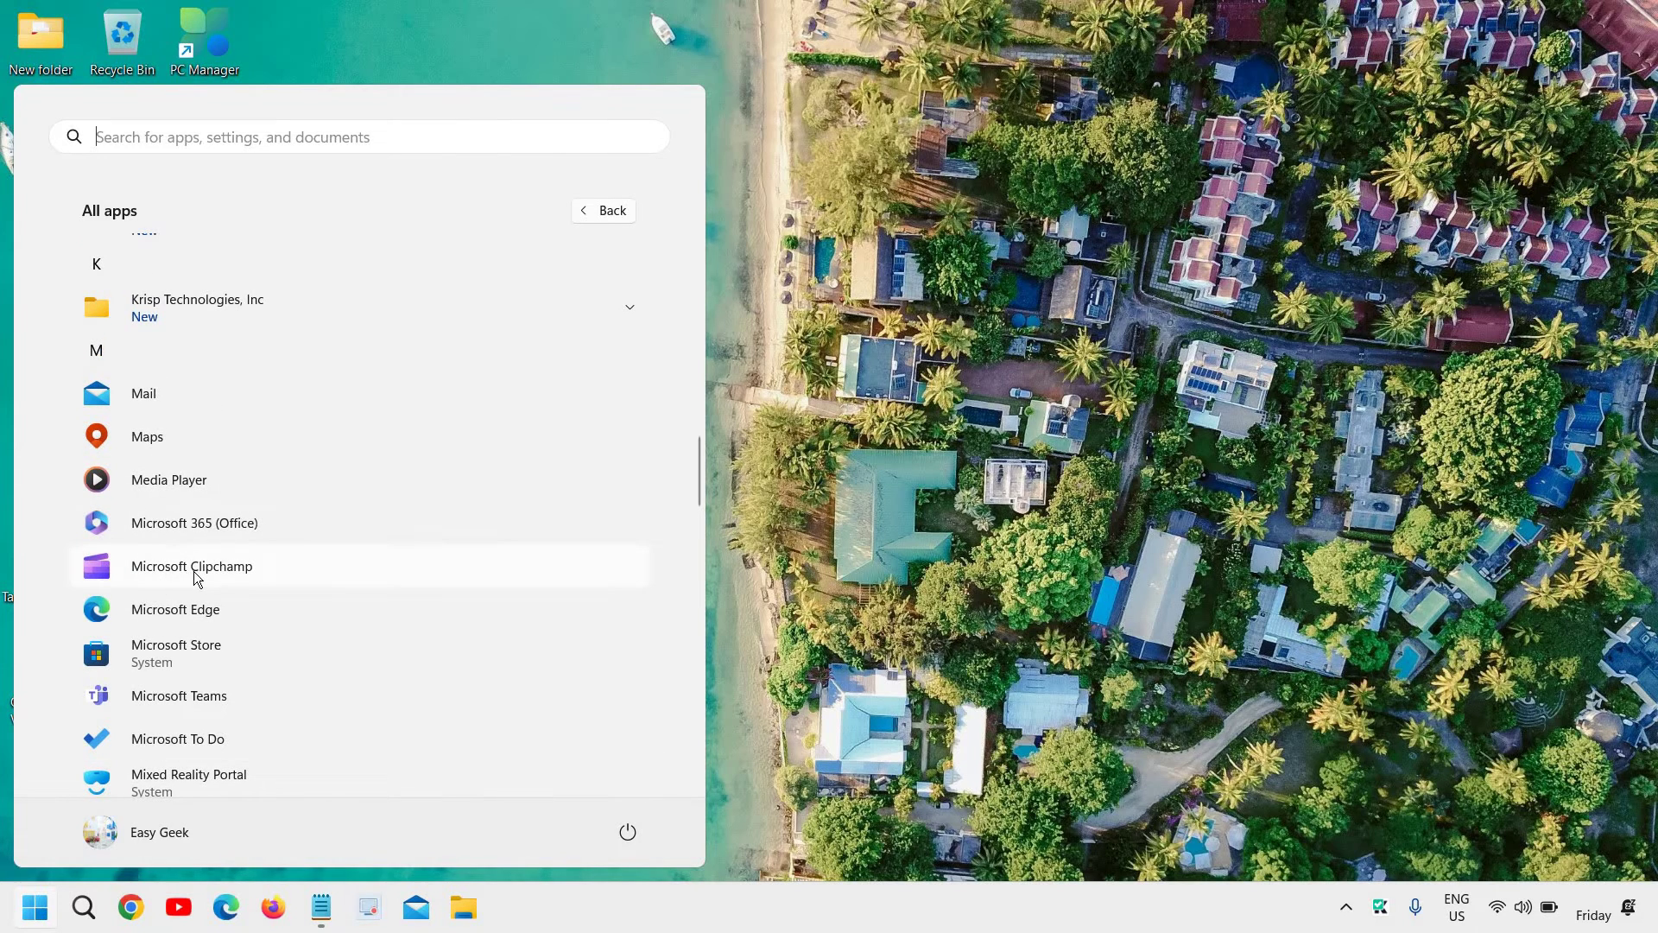
left_click(197, 572)
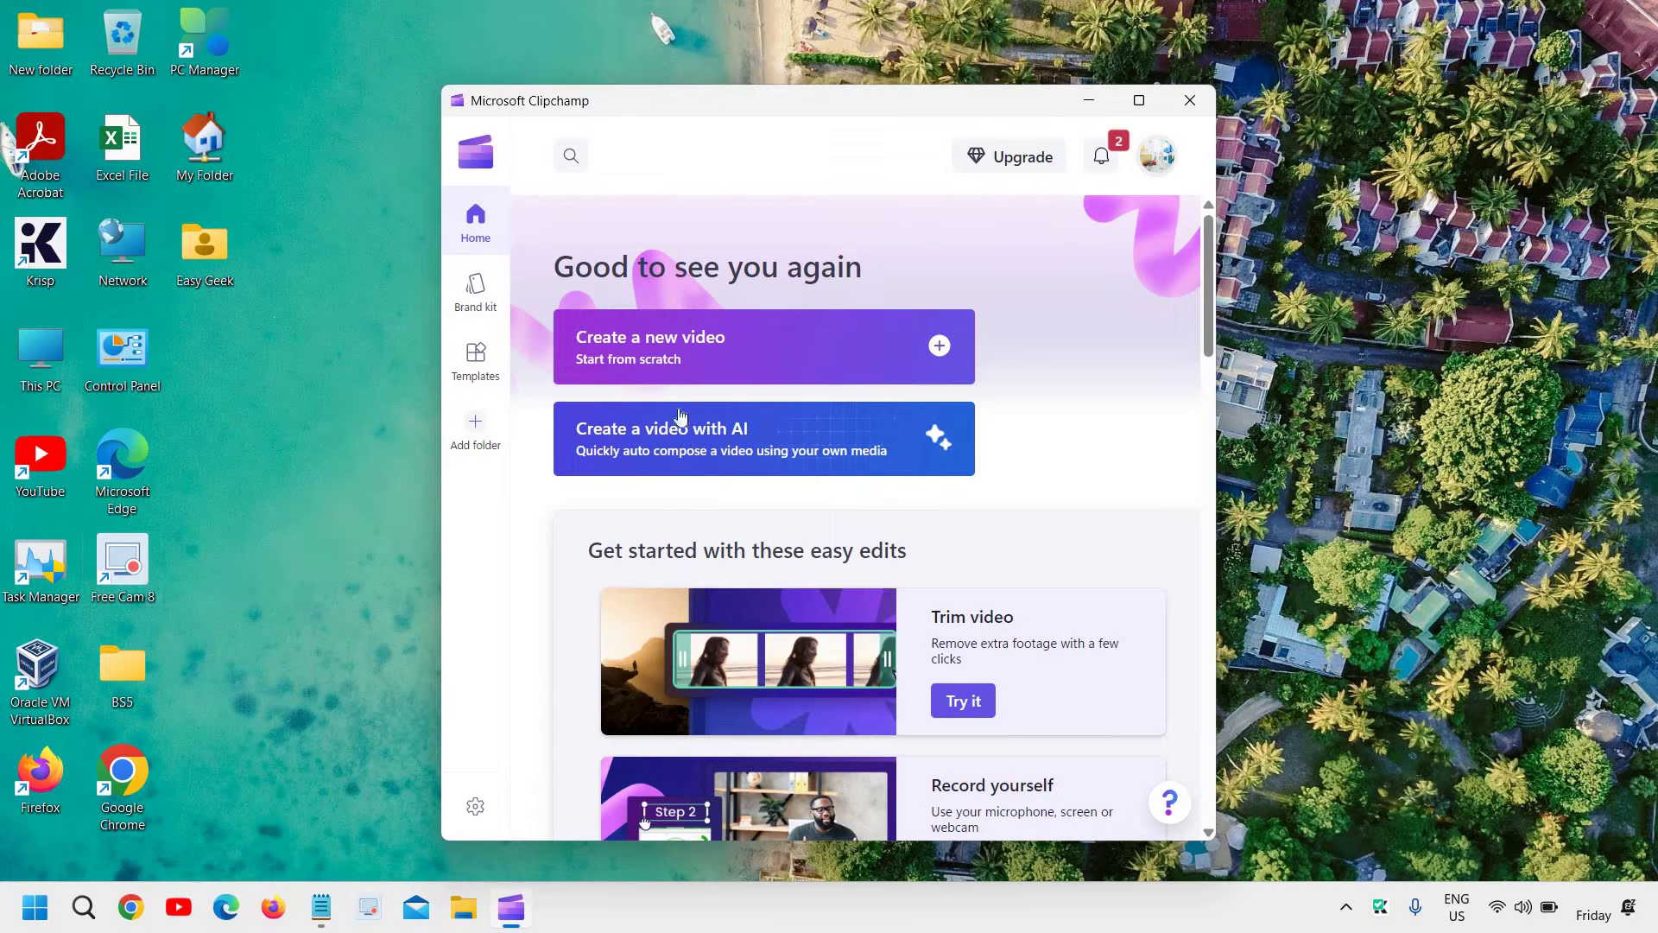
Maximize the Clipchamp window to fill the screen.
left_click(1142, 103)
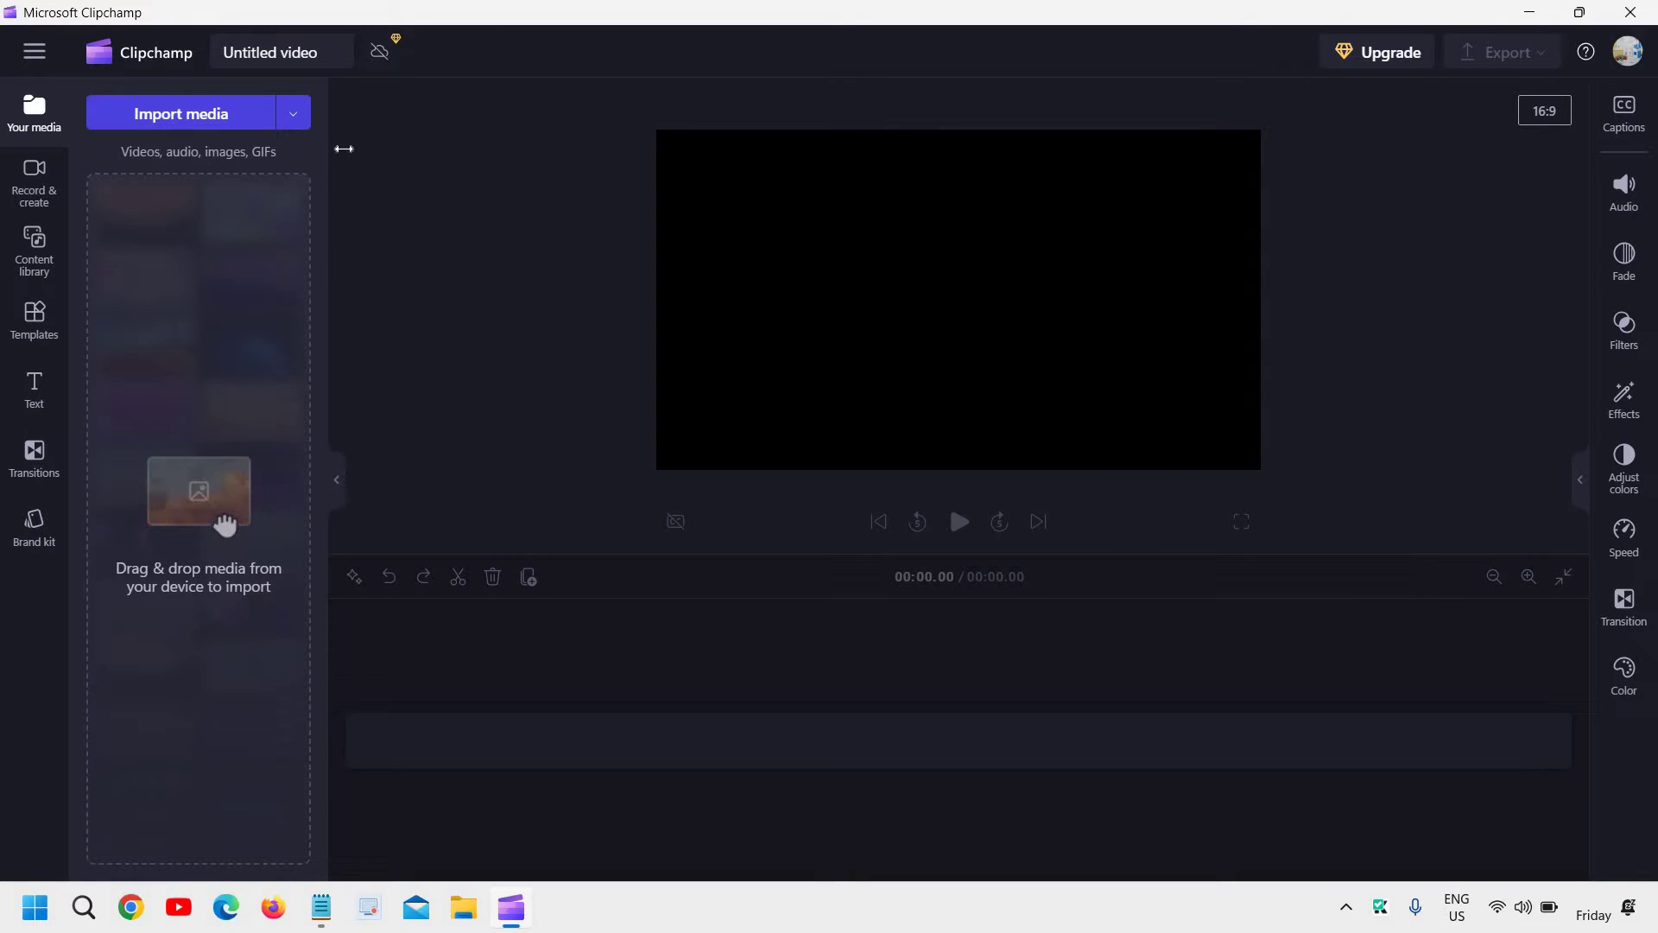
Import the 'how to improve display quality in windows 11' video from Downloads.
left_click(202, 121)
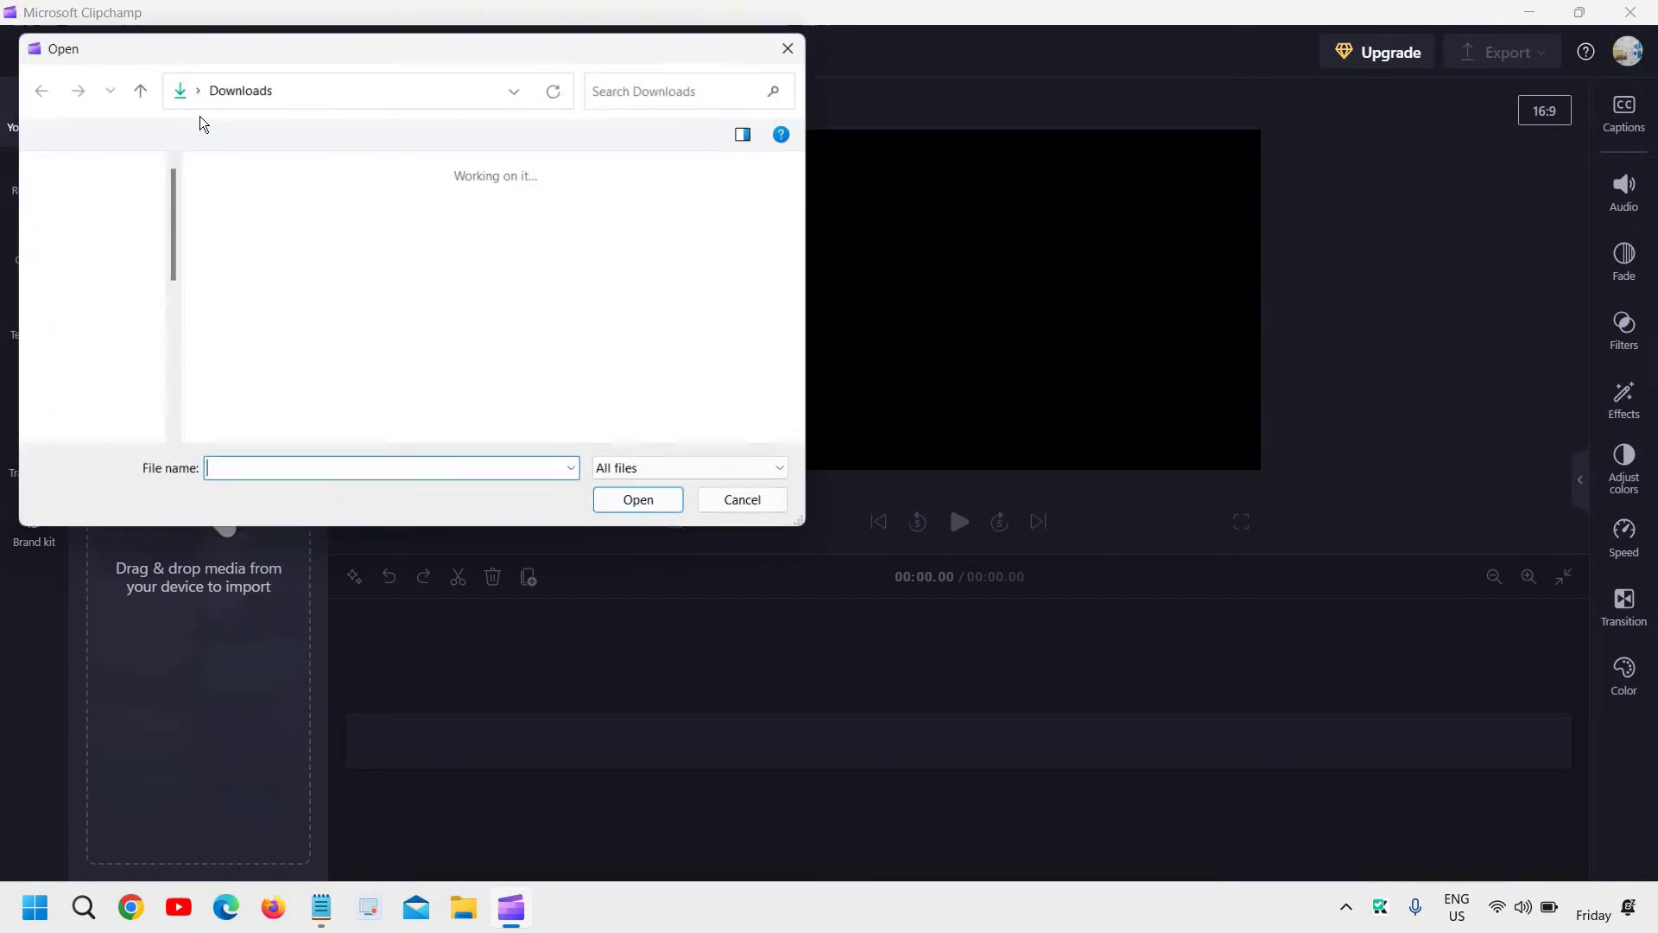
scroll(543, 343, "down", 6)
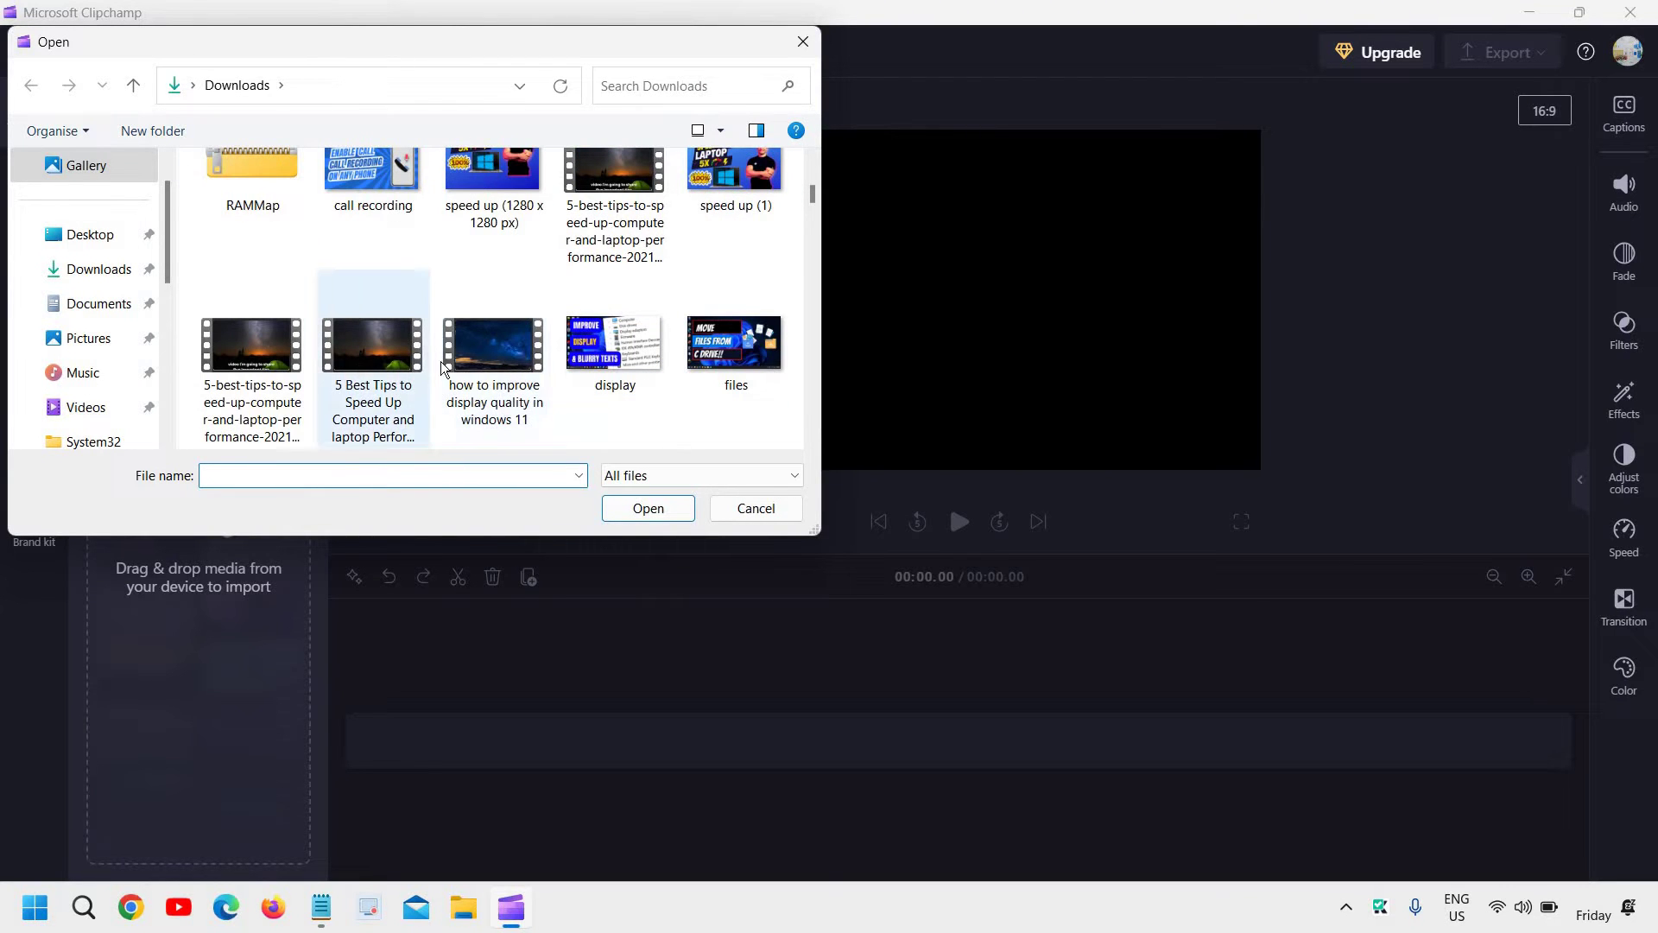
left_click(481, 366)
left_click(648, 510)
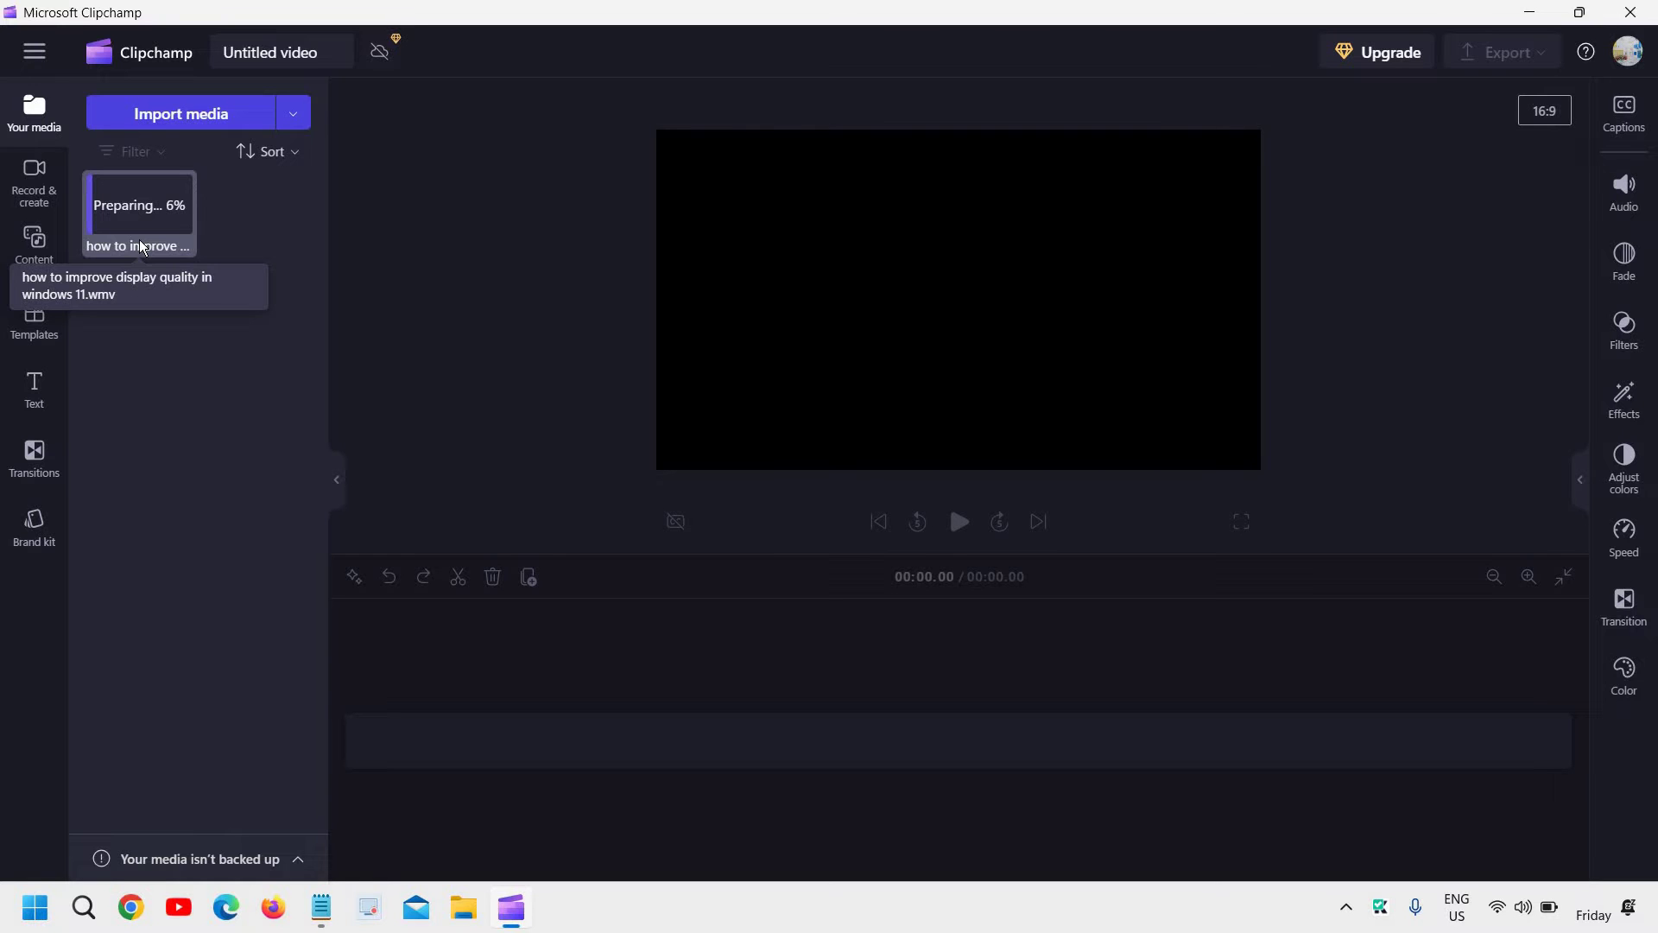
Import the 5-best-tips speed-up video from Downloads.
left_click(173, 125)
scroll(431, 363, "down", 3)
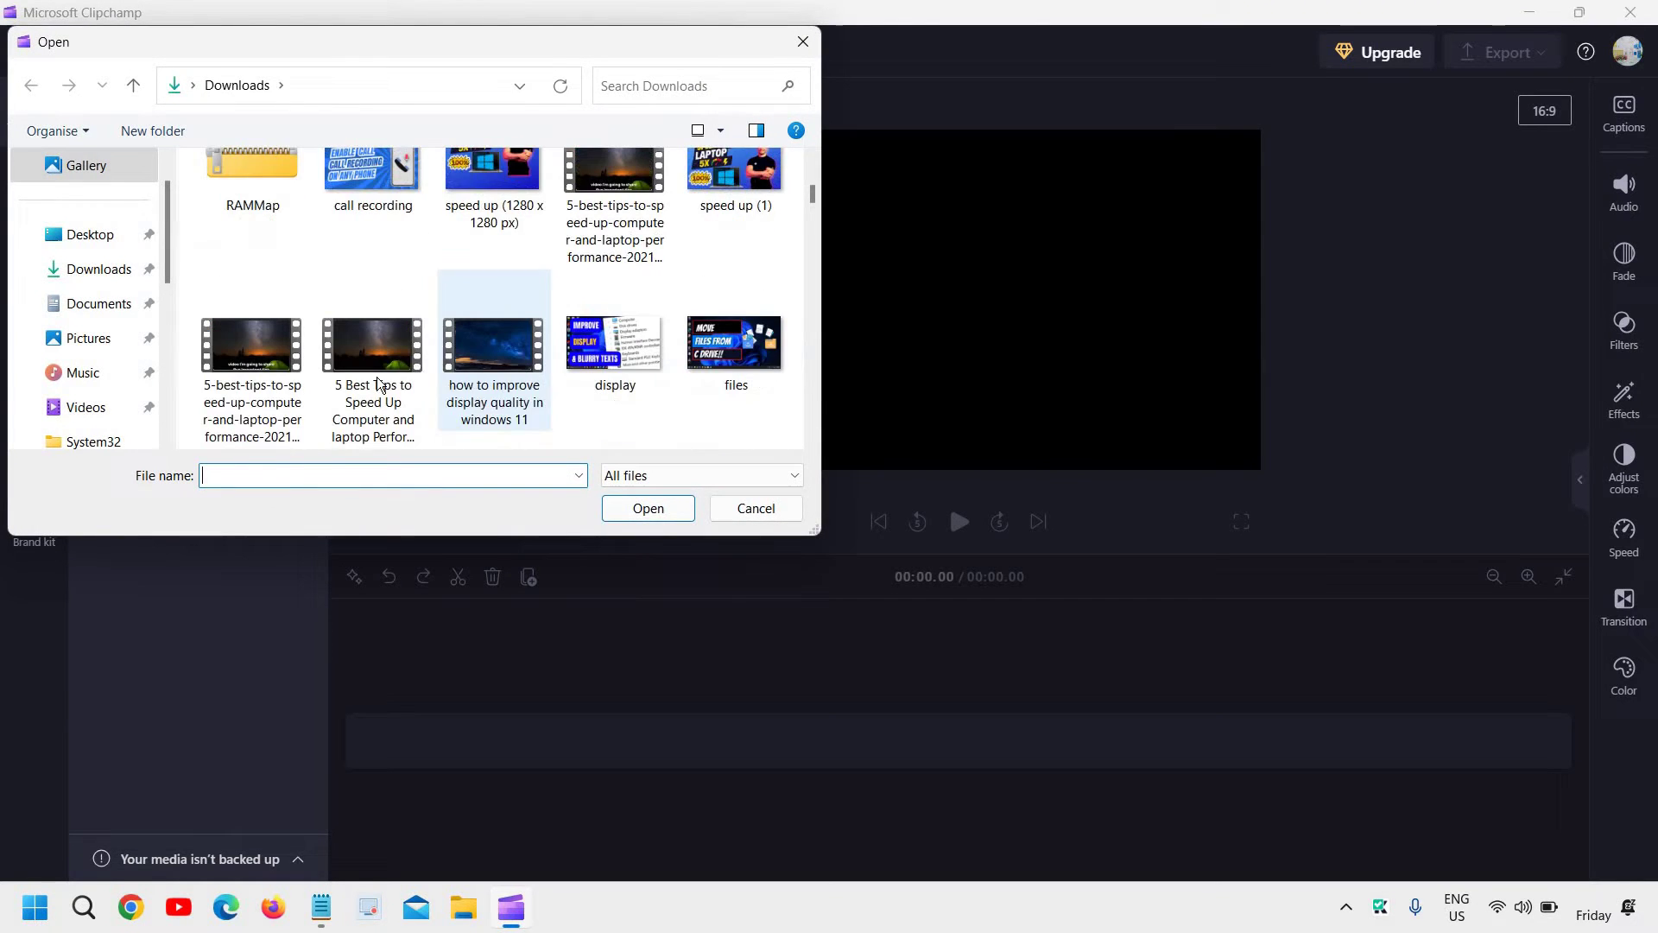
left_click(277, 382)
left_click(647, 508)
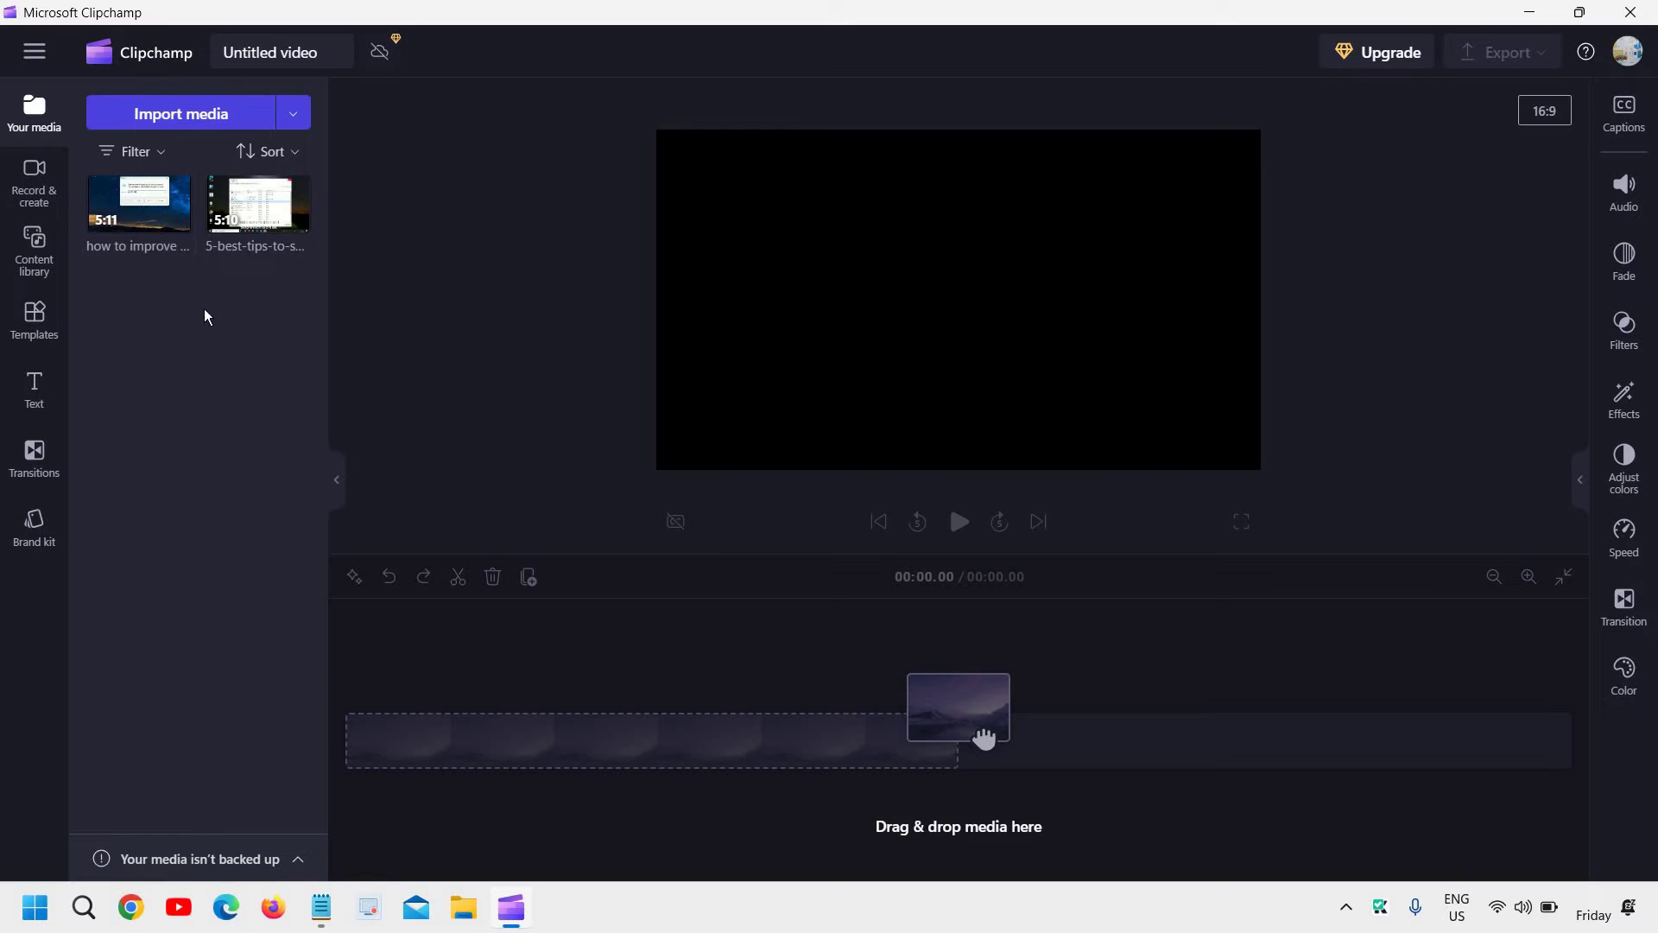
Place the 5-best-tips video at the timeline start, with the display-quality video right after it.
mouse_move(274, 209)
mouse_move(256, 260)
left_click_drag(257, 262, 400, 748)
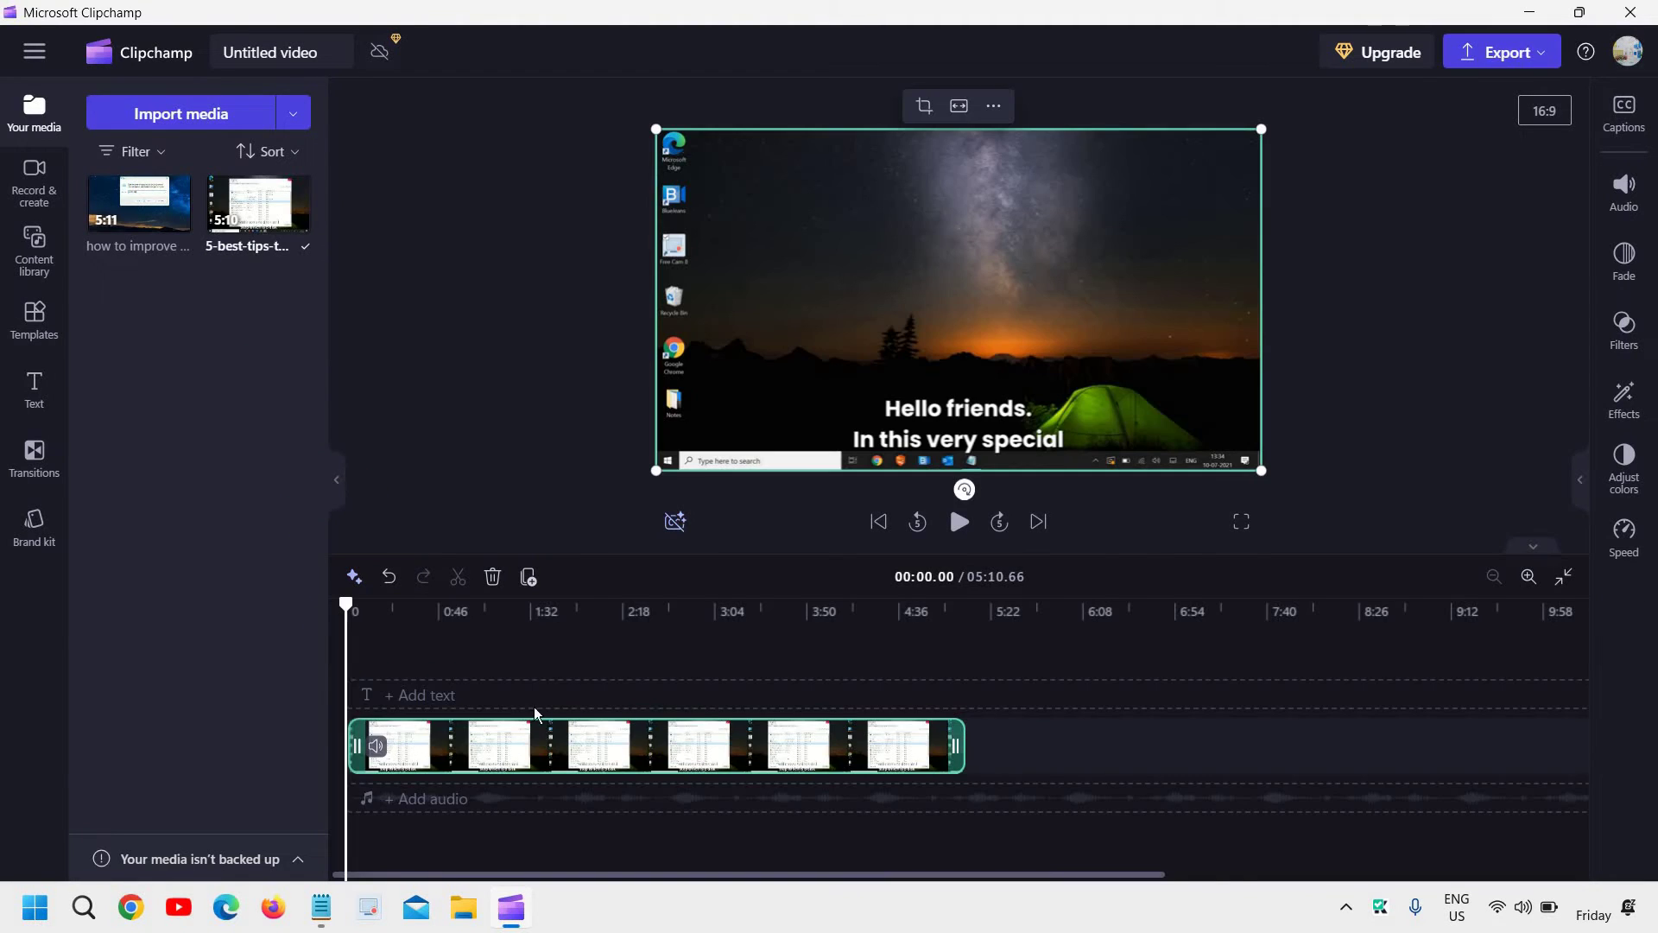
mouse_move(132, 217)
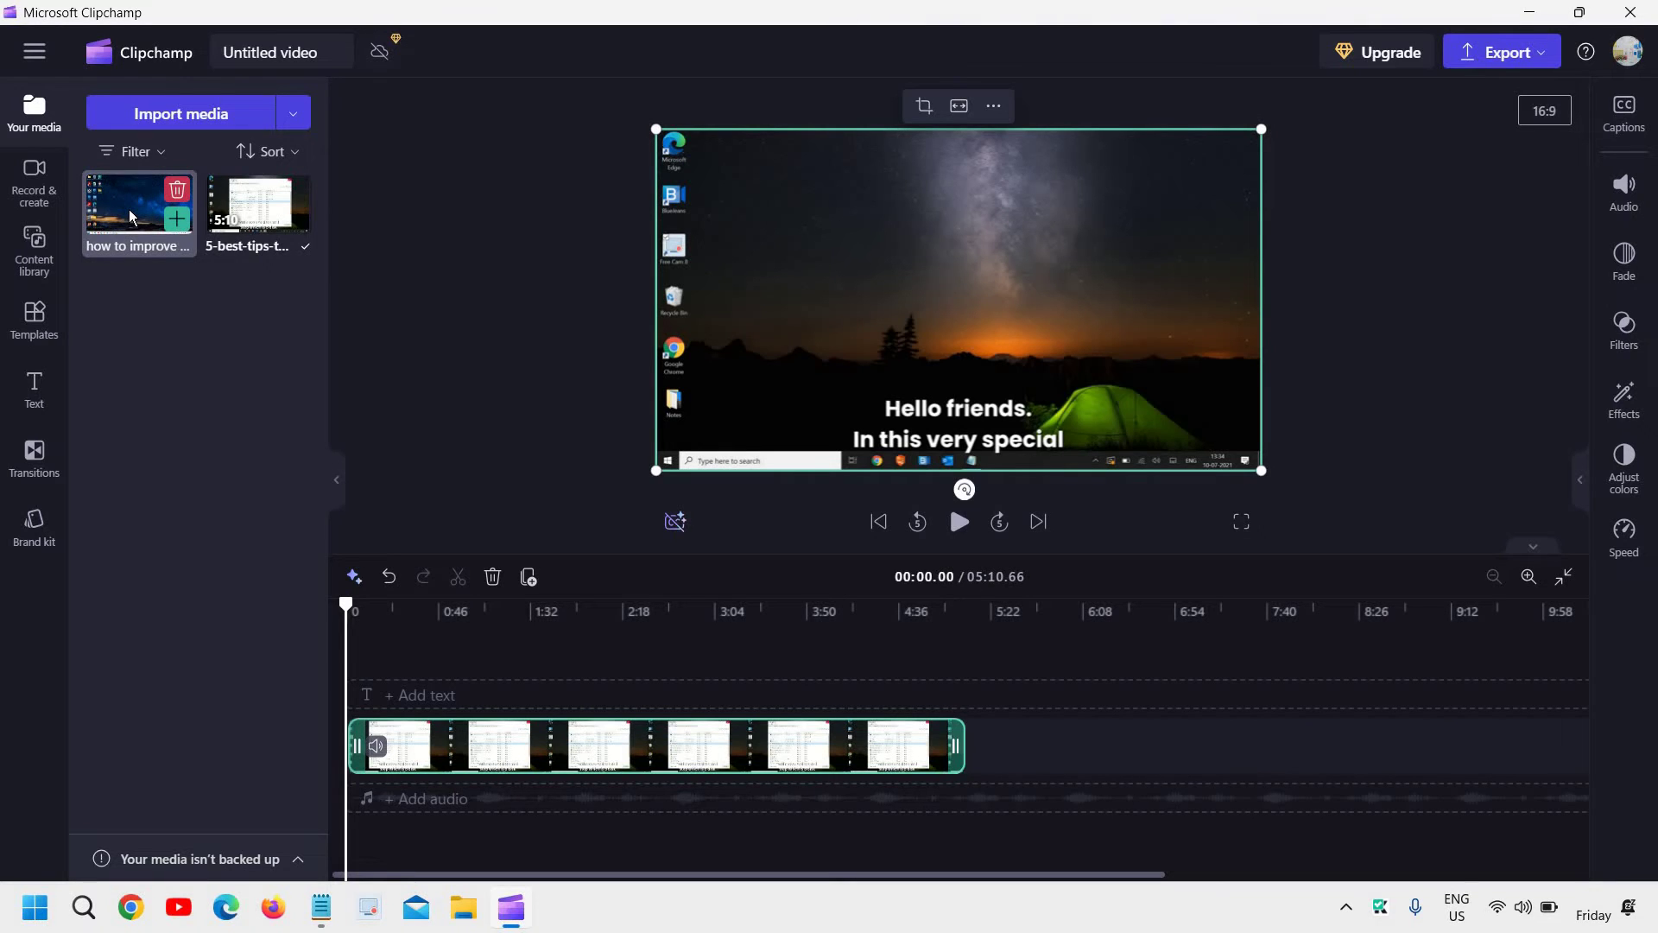
left_click_drag(131, 217, 1002, 733)
Select each of the two timeline clips to check their back-to-back arrangement.
left_click(910, 757)
left_click(993, 751)
left_click(899, 756)
left_click(1032, 765)
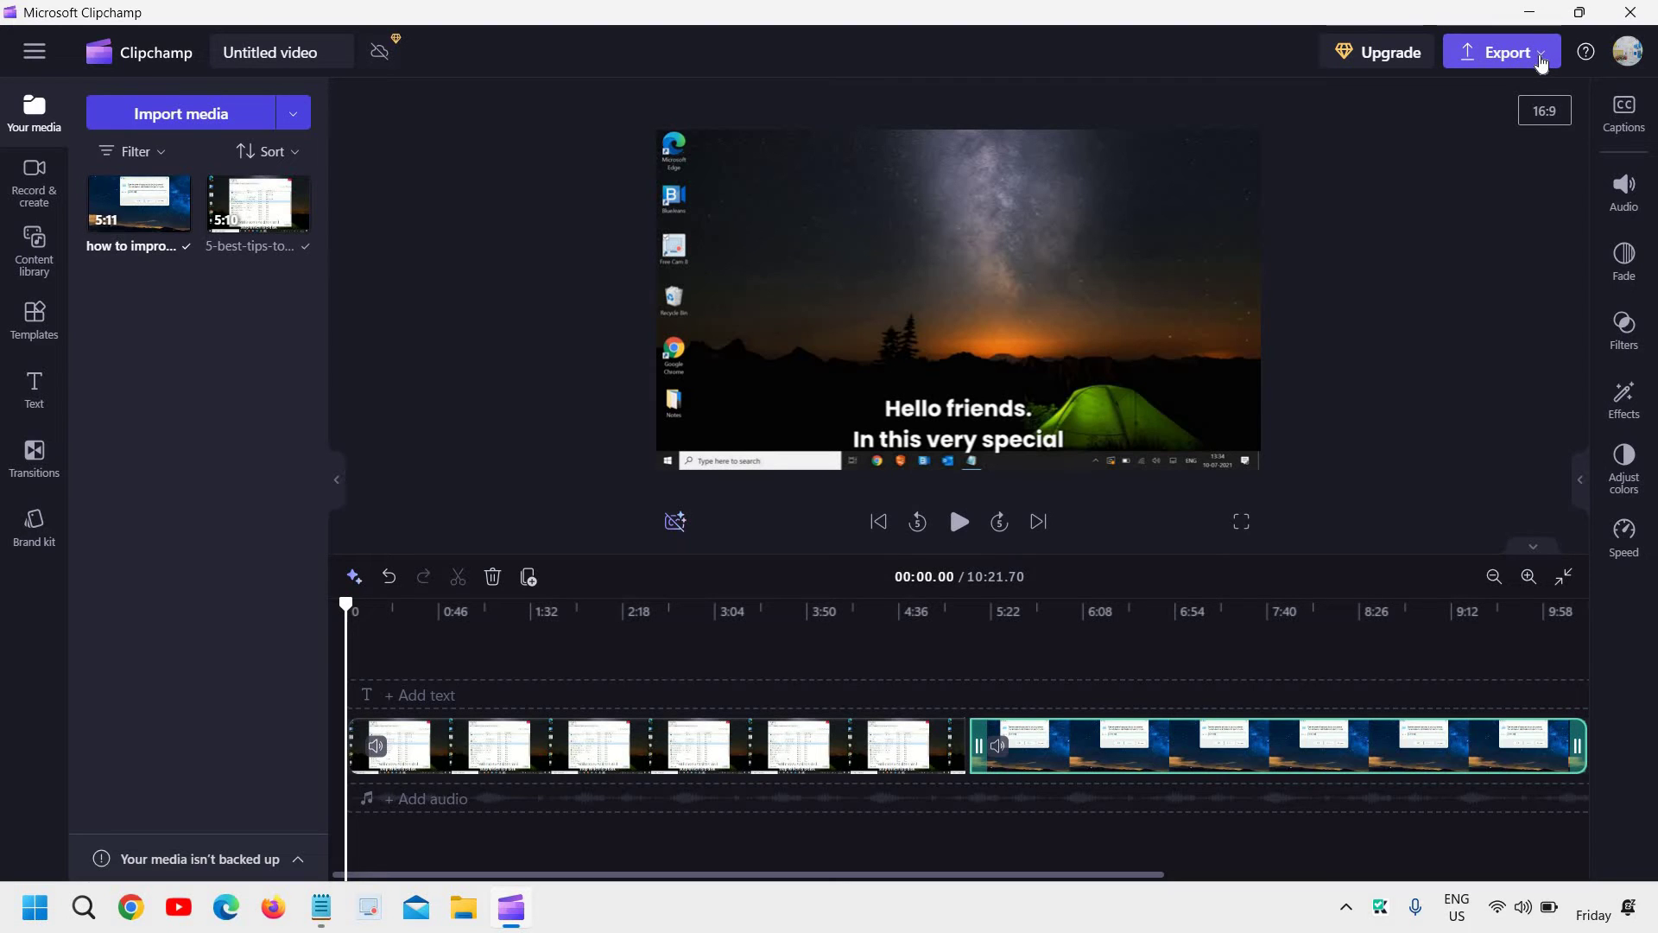
Open the Export quality options for the merged video.
left_click(1542, 62)
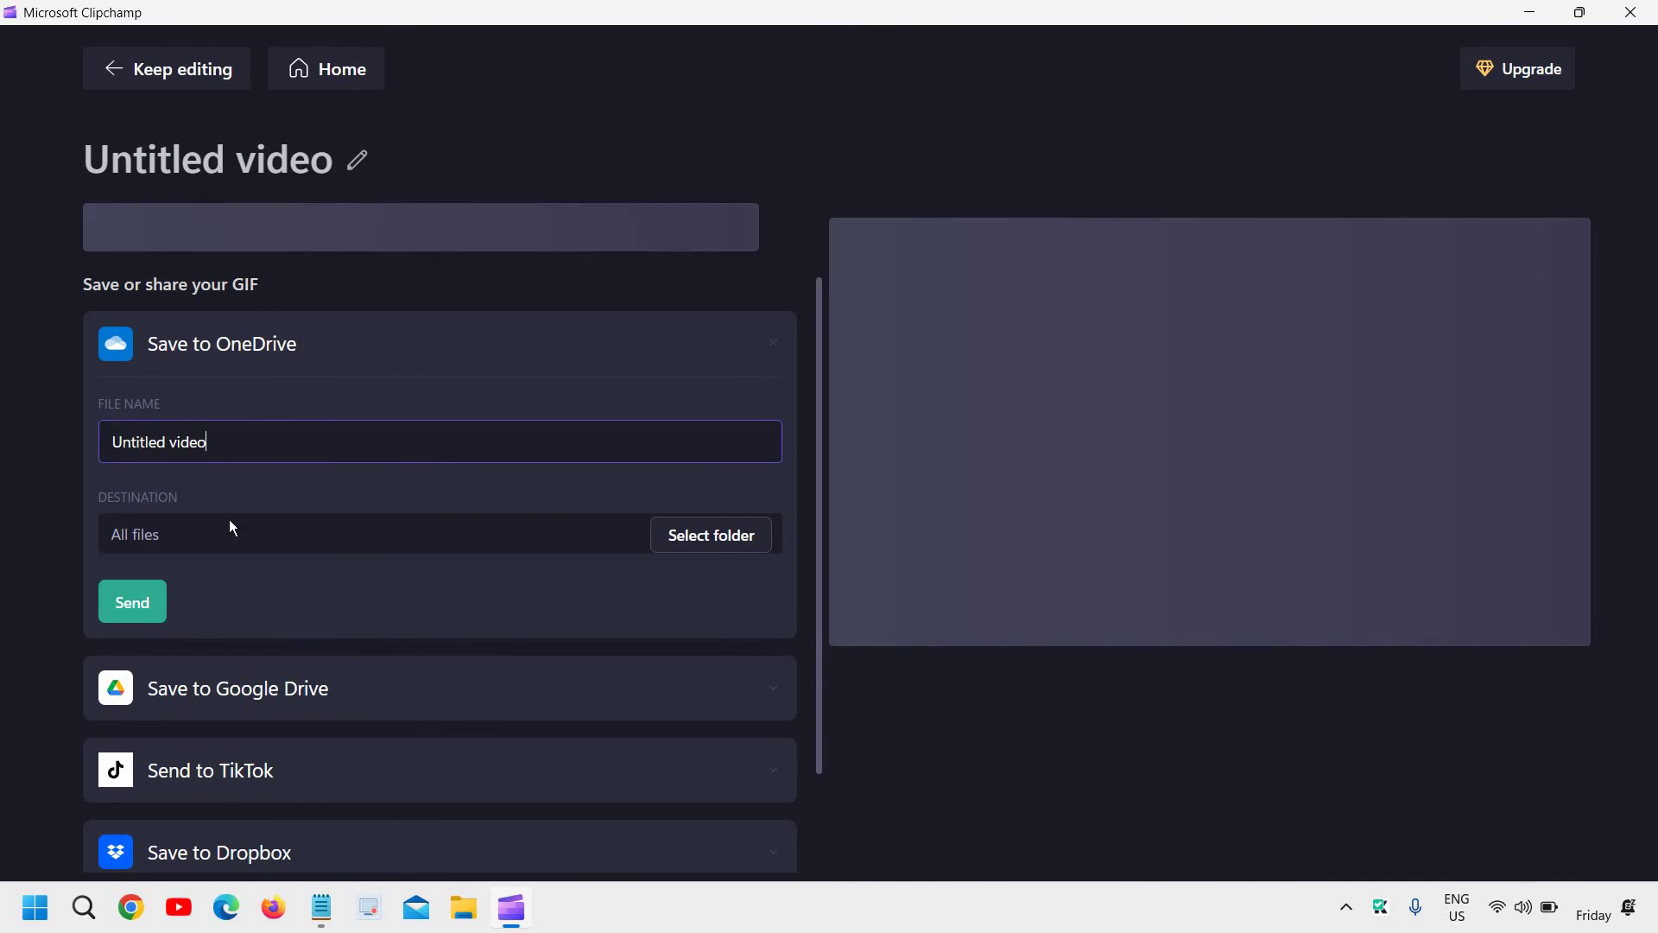
Choose a OneDrive export folder, then minimize Clipchamp while the export runs.
left_click(713, 536)
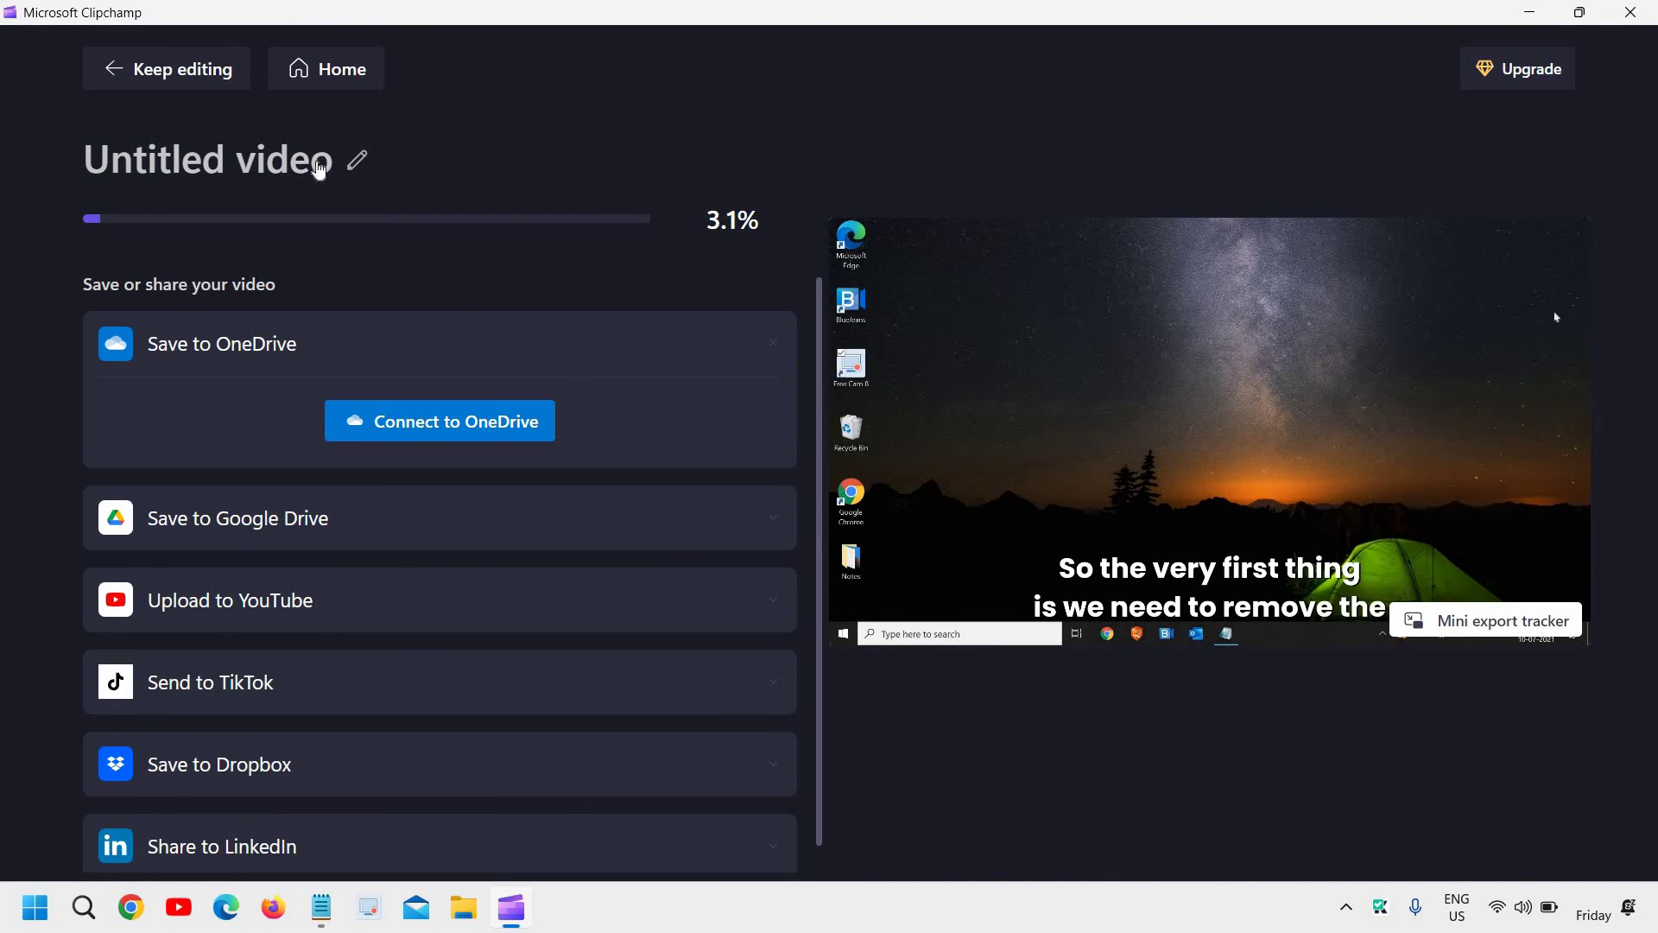
scroll(380, 346, "down", 1)
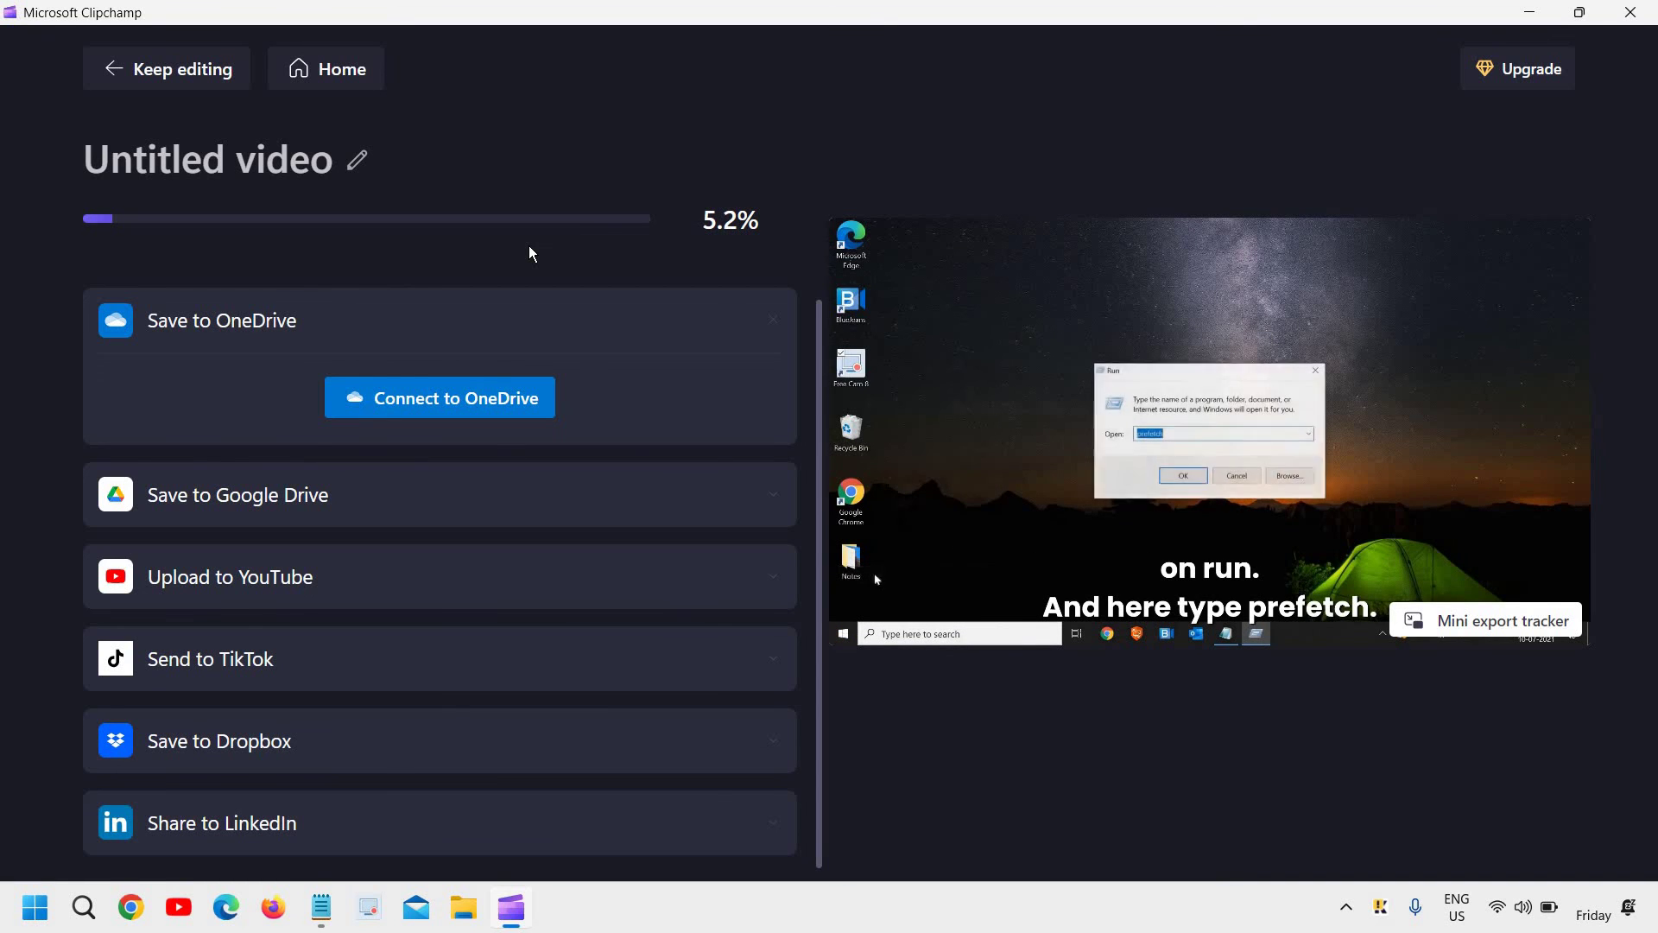
left_click(1529, 14)
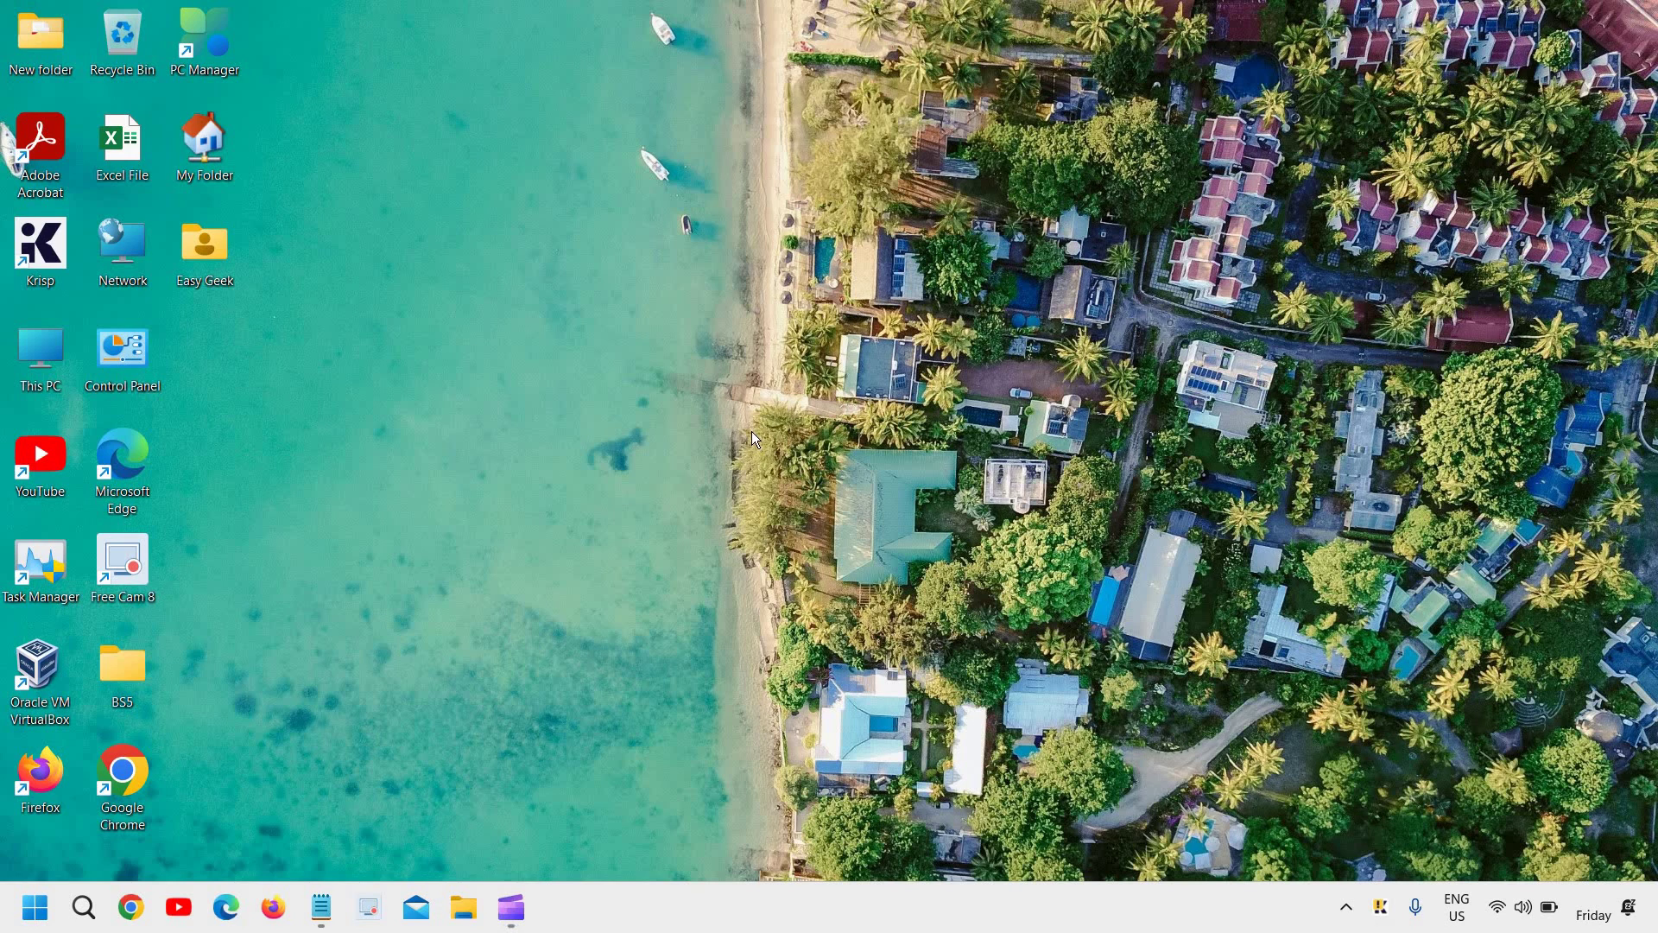